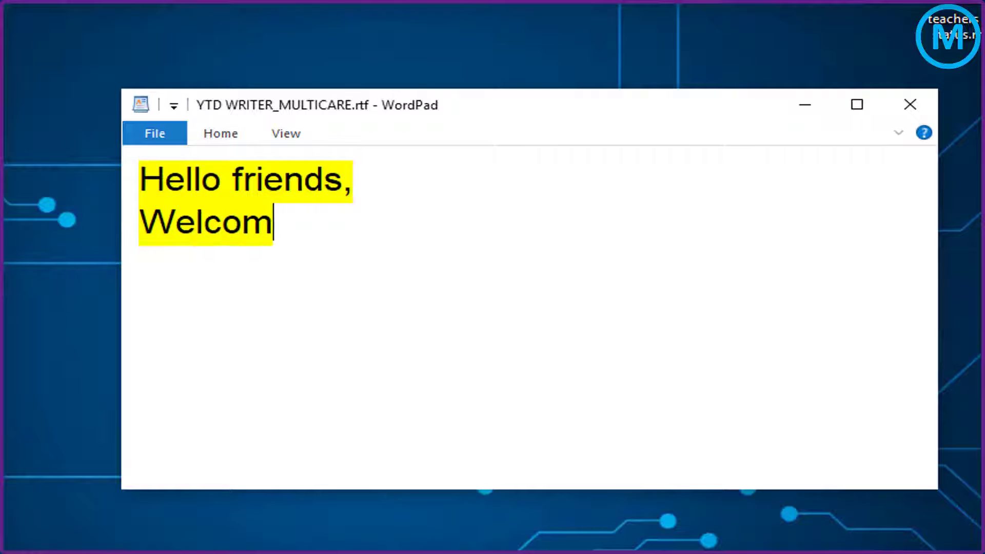
Step: Write "today in this video we are going to learn how to install TCP/IP network printer in your computer..." below the greeting
type("oday in")
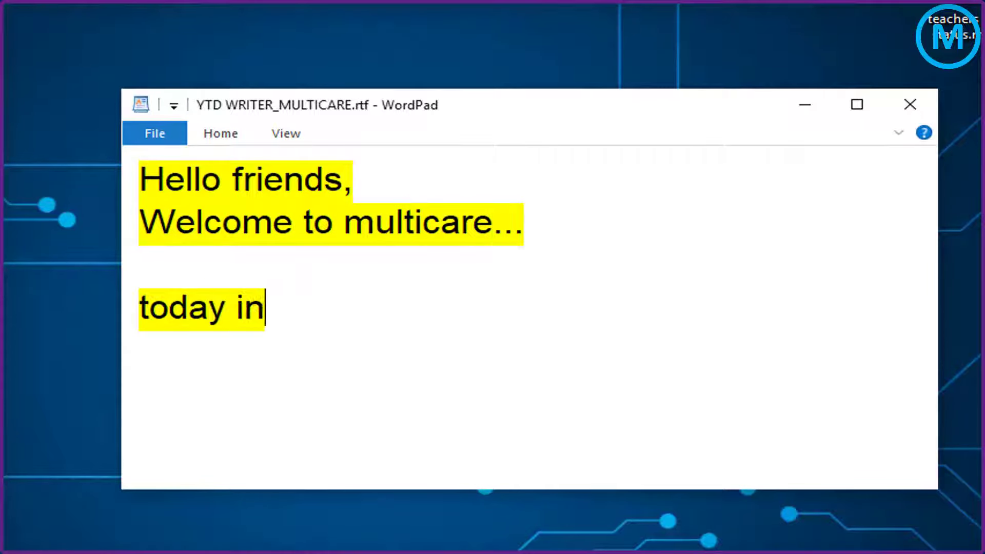
type(" this video we are going to lear")
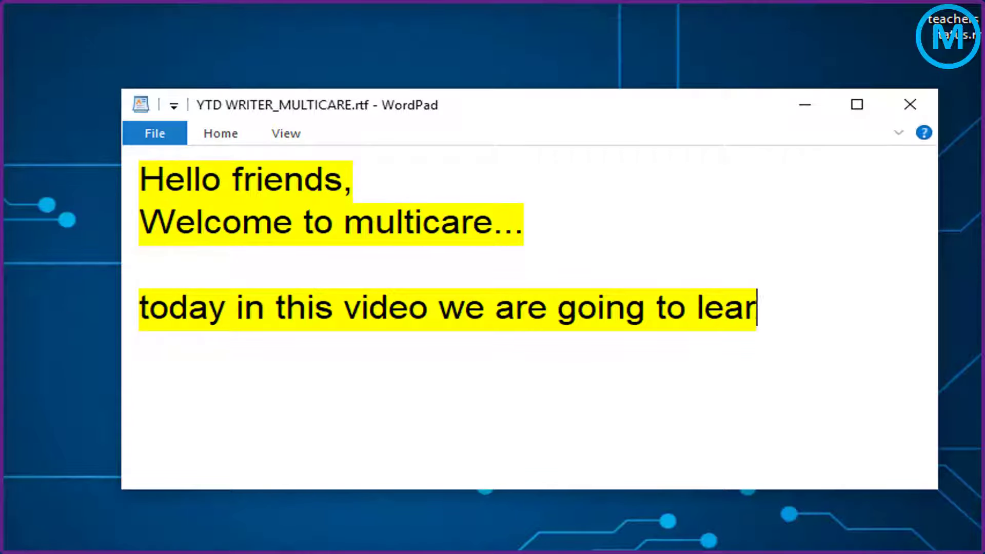
type("how to install TC")
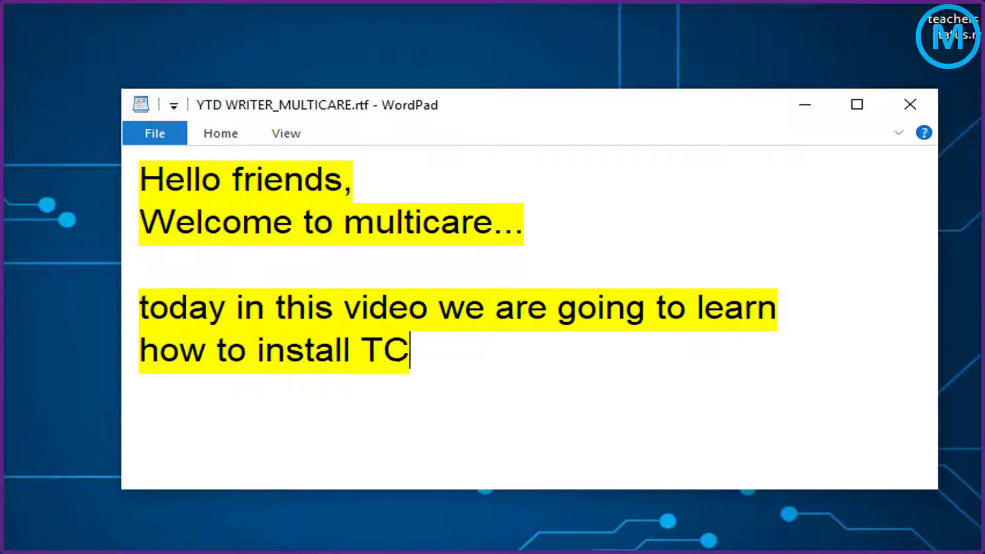
type("P/Ip network ")
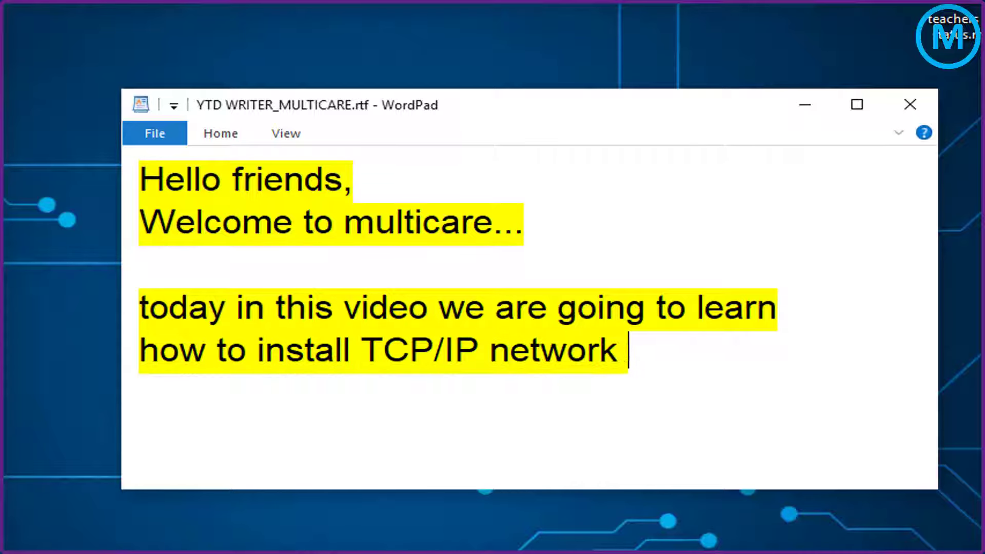
type("printer in your computer...")
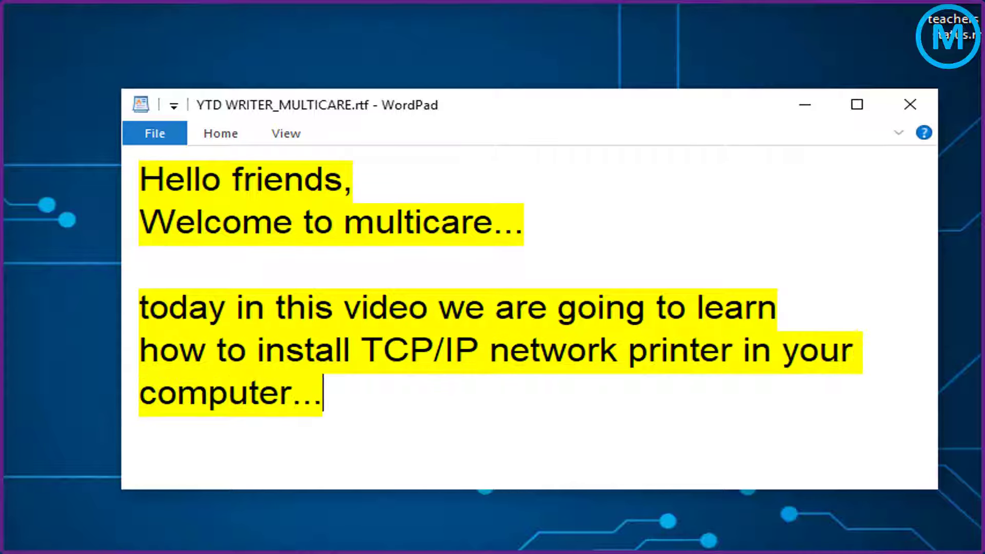
Step: Leave a blank line and add the sentence "so you need to have these two things.." to the note
key("Return")
key("Return")
type("so you ne")
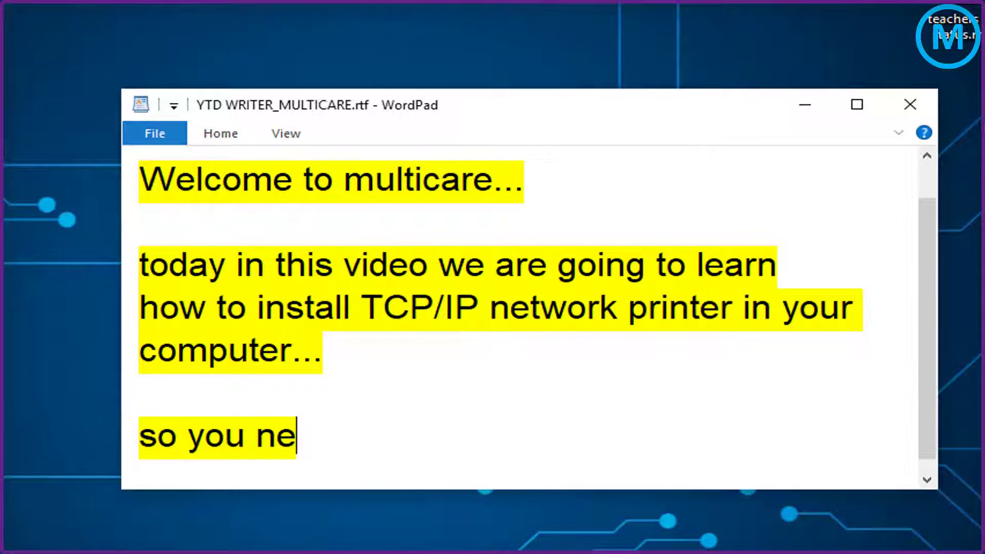
type("ed to have these two things..")
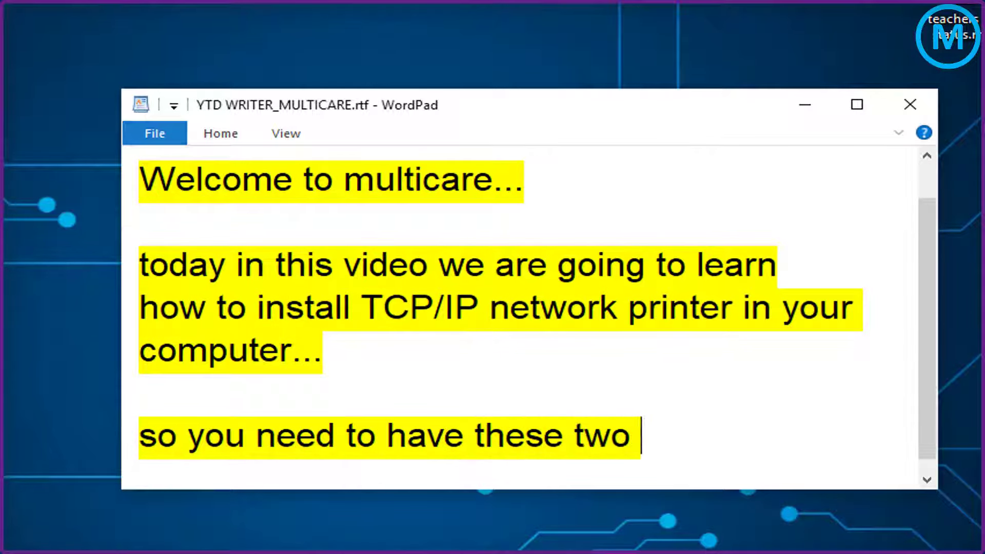
Step: List two items: "1. drivers of the printer (32 or 64 bit) acroding to your windows type" and "2. the IP address of your printer"
key("Return")
type("1. drivers ")
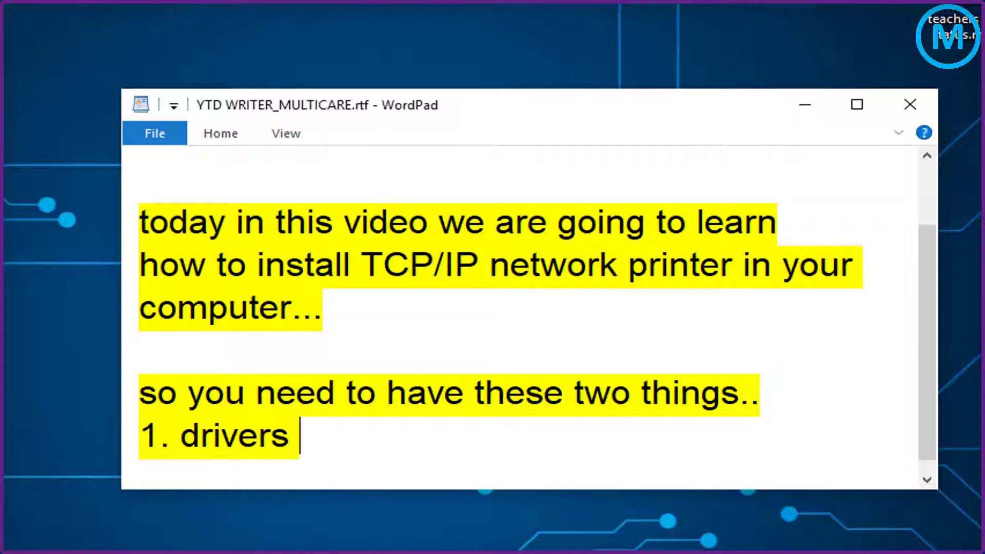
type("of the printer")
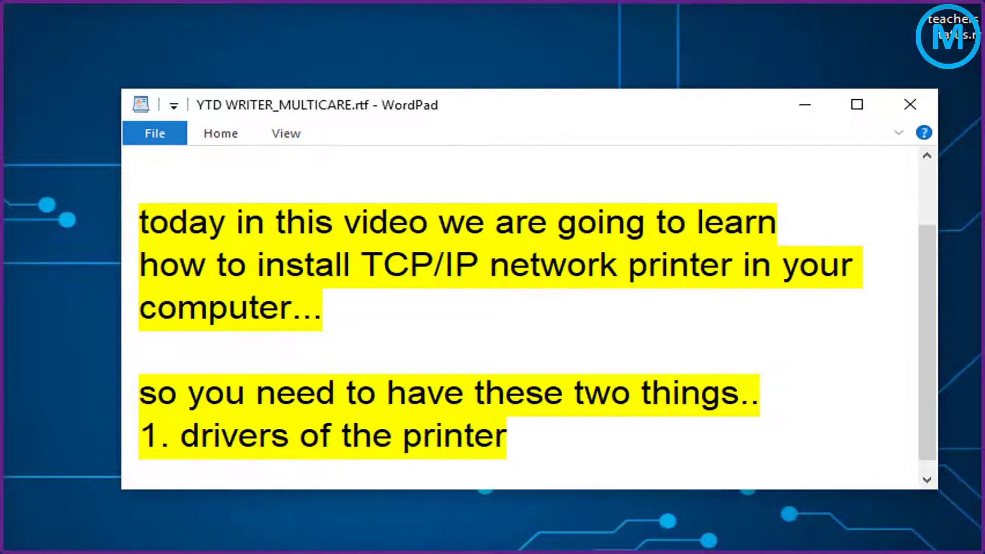
type(" (32 or 64 bit")
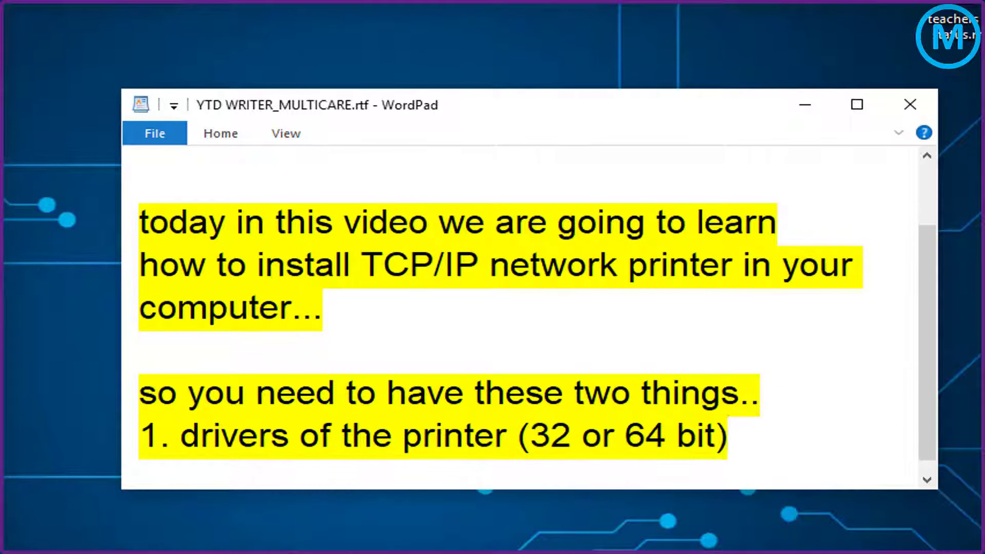
type(") acroding to your windows type")
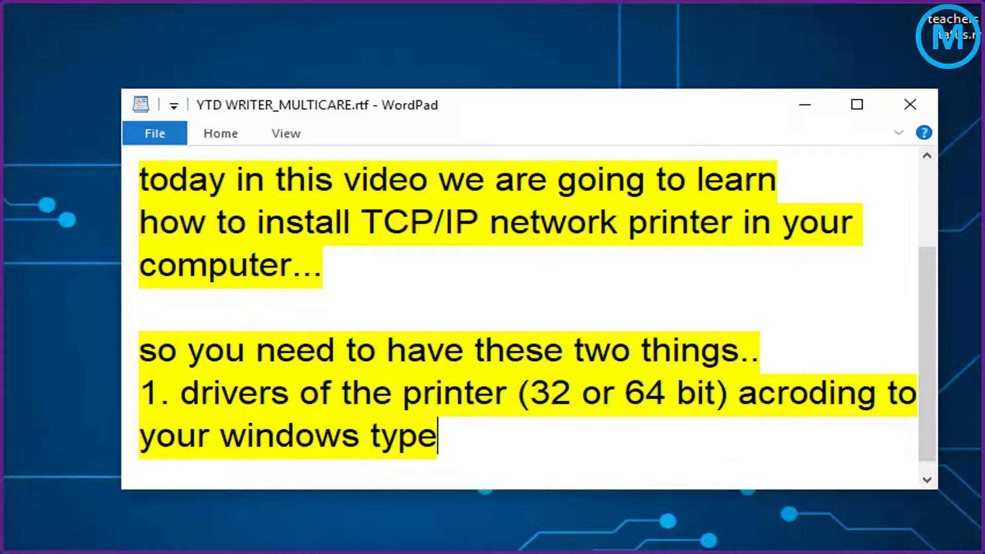
key("Return")
type("2. the IP addre")
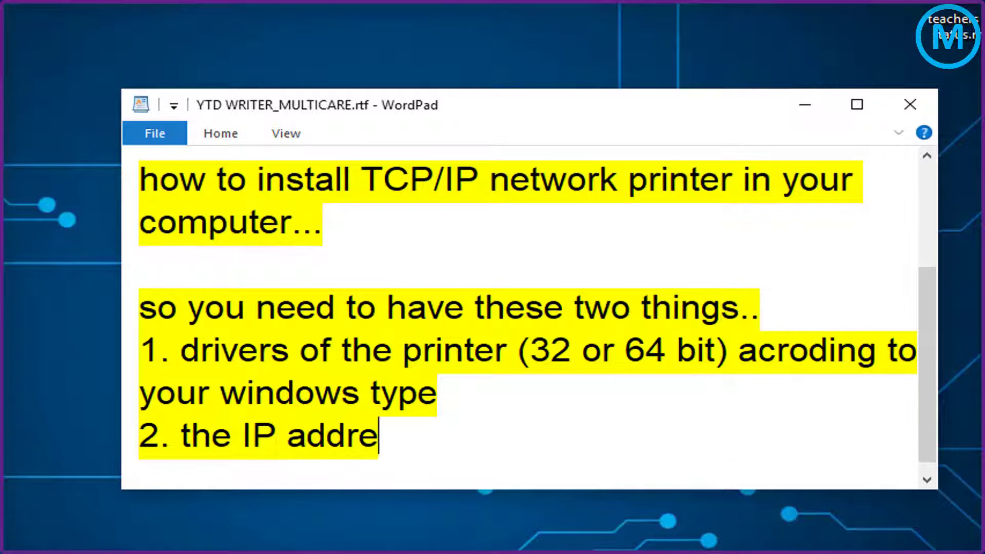
type("ss of your printer")
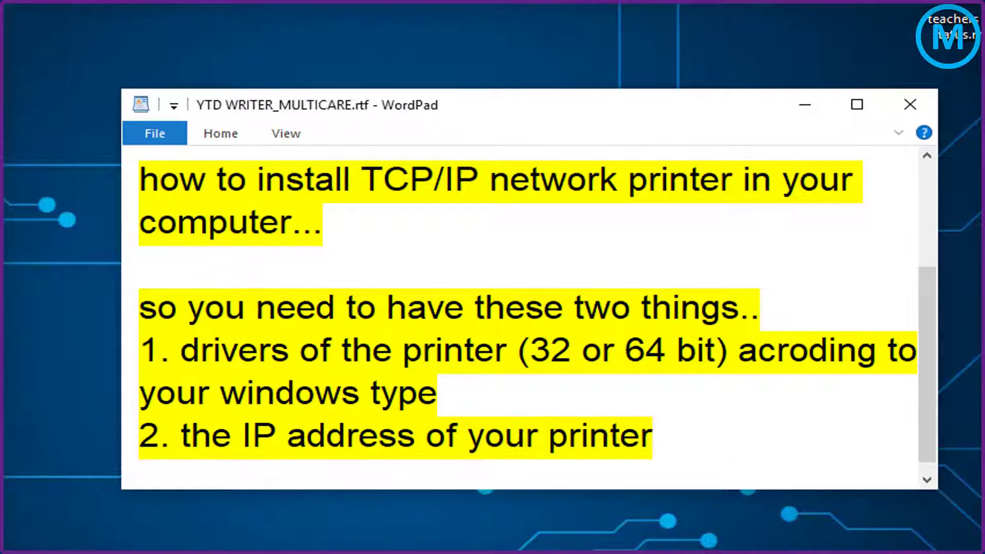
Step: Add the line "in my case", followed by "i have allready have both things" and "see", each separated by a blank line
key("Return")
type("in my case")
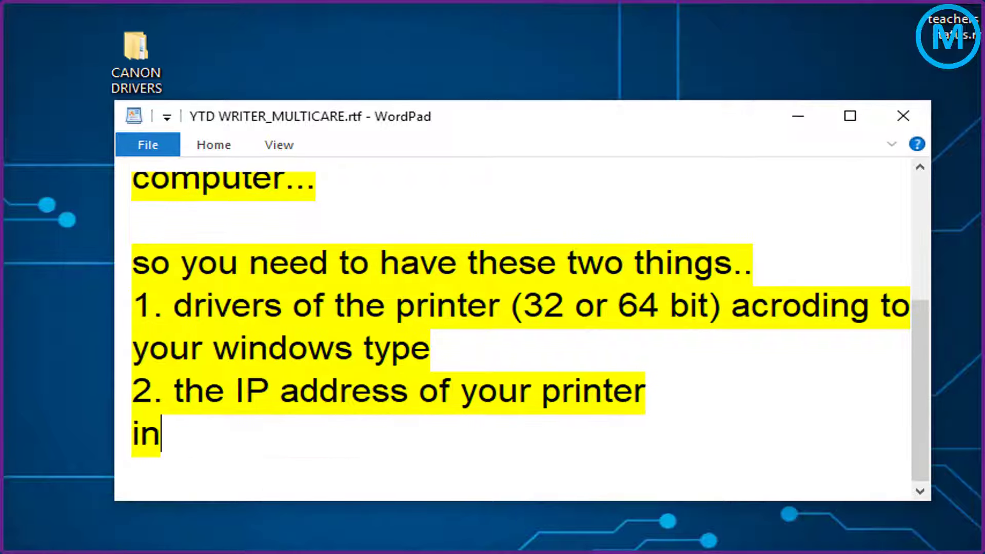
key("Return")
key("Return")
type("i have allre")
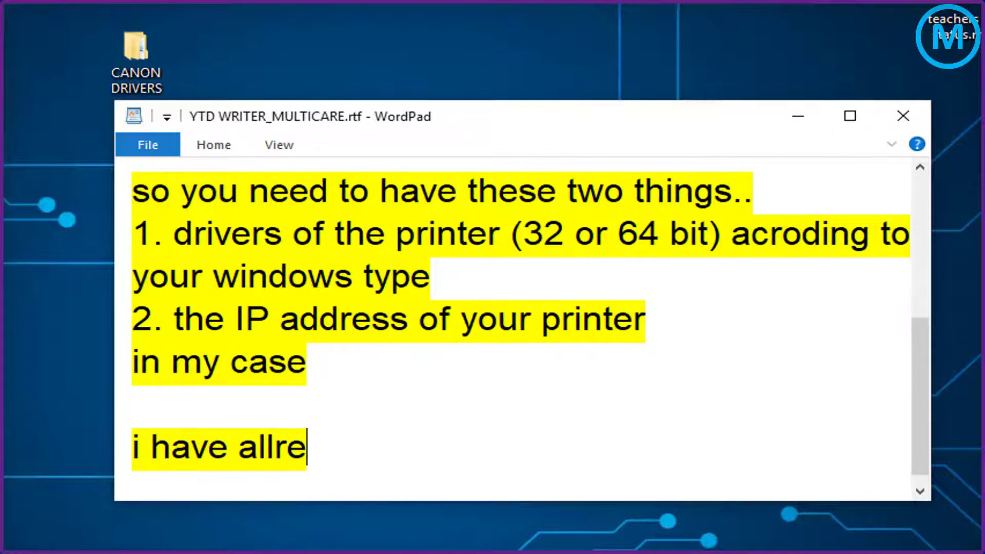
type("ady have both things")
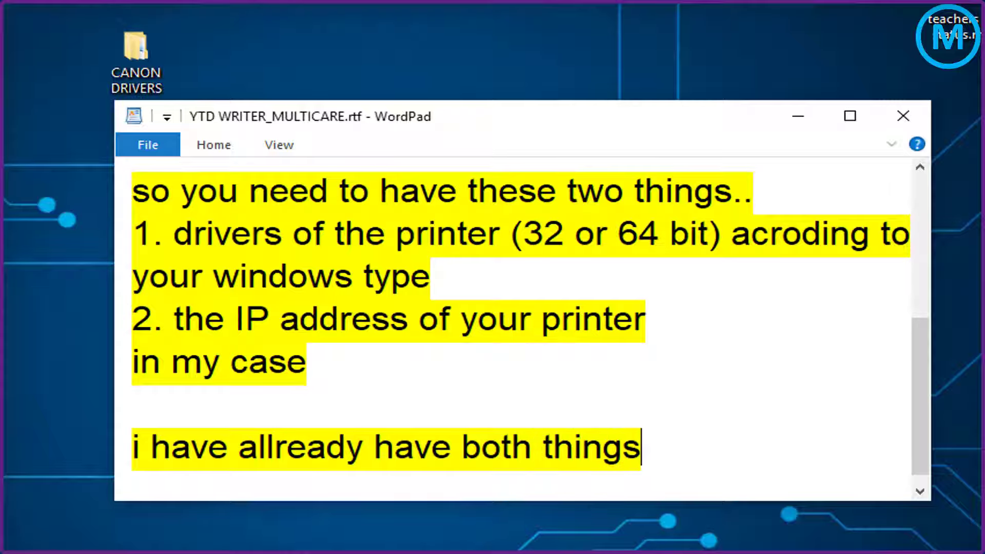
key("Return")
key("Return")
type("see")
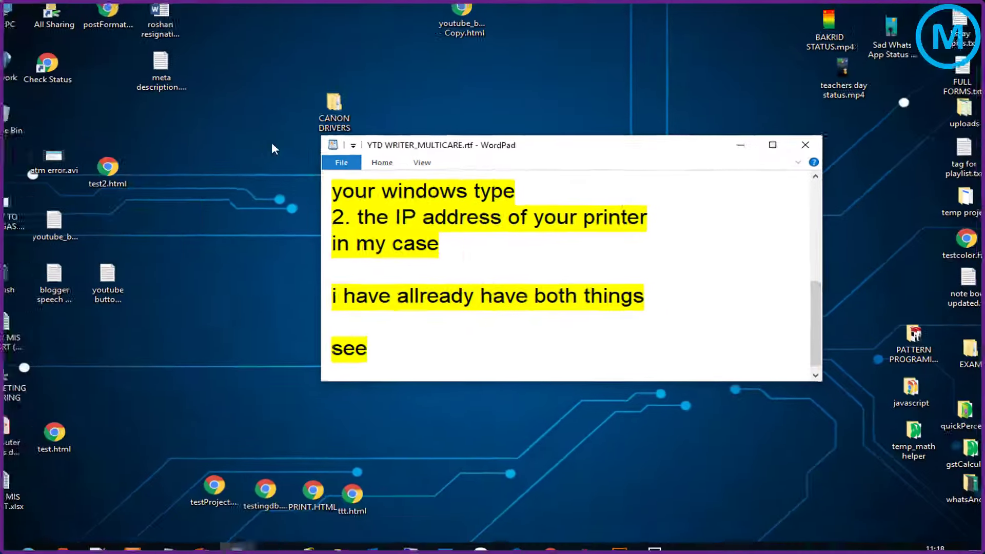
Step: Open the CANON DRIVERS folder, point out its x32 and x64 driver folders with red rectangles, and close the folder
left_click(119, 44)
double_click(335, 104)
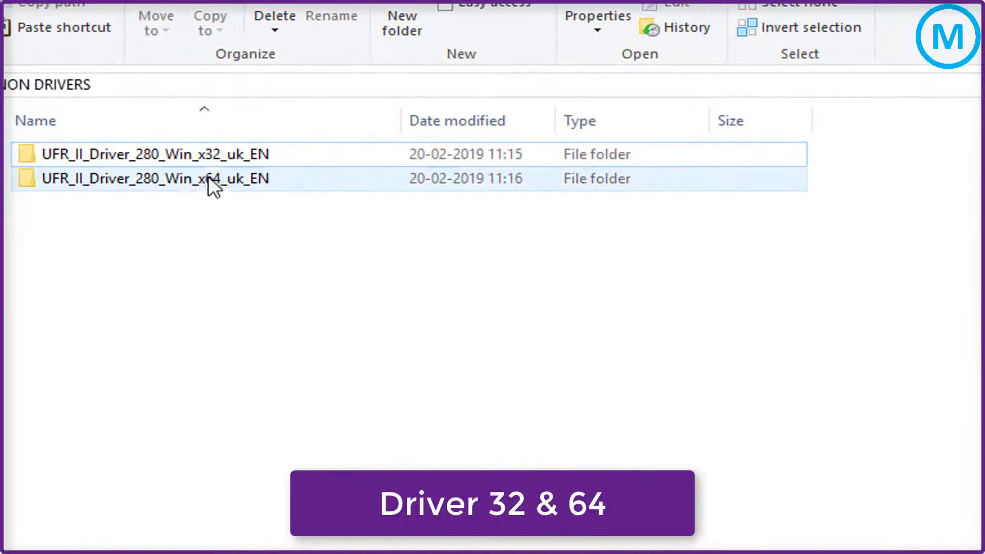
left_click(539, 300)
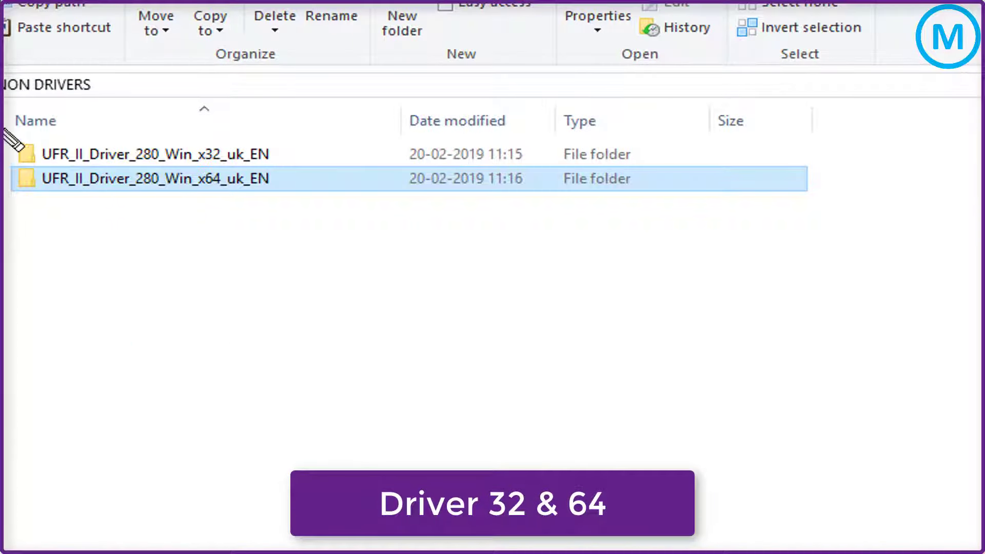
left_click_drag(5, 127, 415, 253)
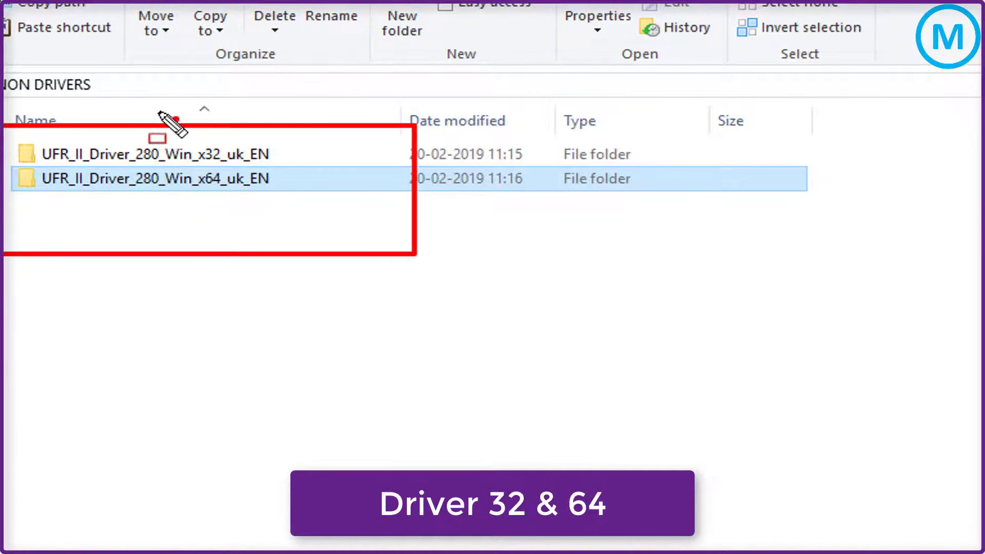
mouse_move(154, 112)
left_mouse_down()
mouse_move(201, 213)
mouse_move(249, 219)
left_mouse_up()
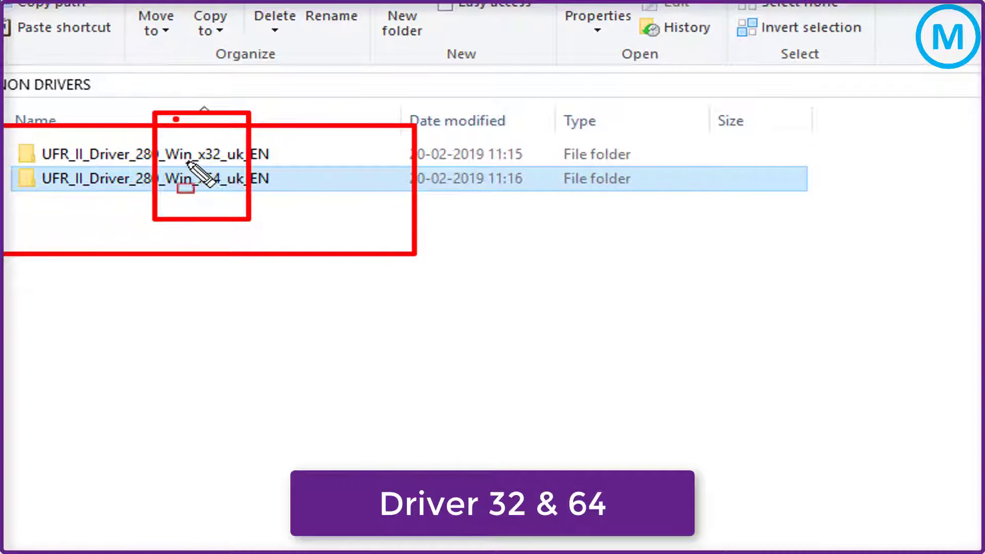
left_click_drag(186, 163, 287, 197)
left_click_drag(172, 125, 292, 160)
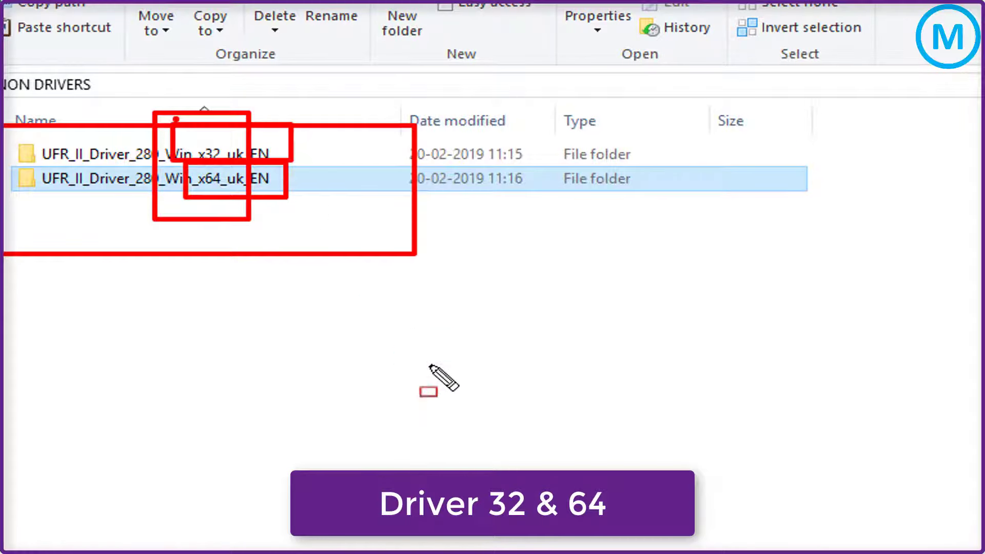
key("Escape")
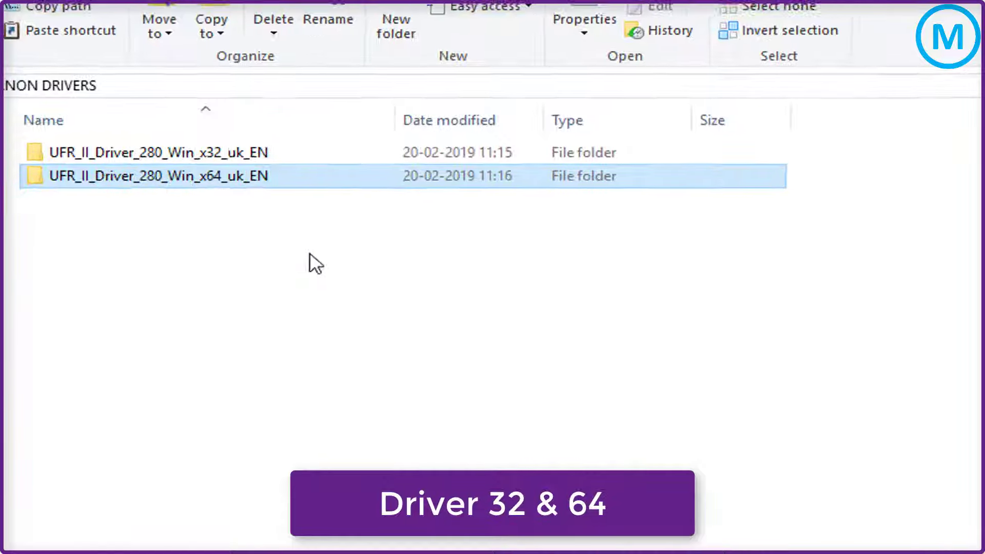
left_click(968, 7)
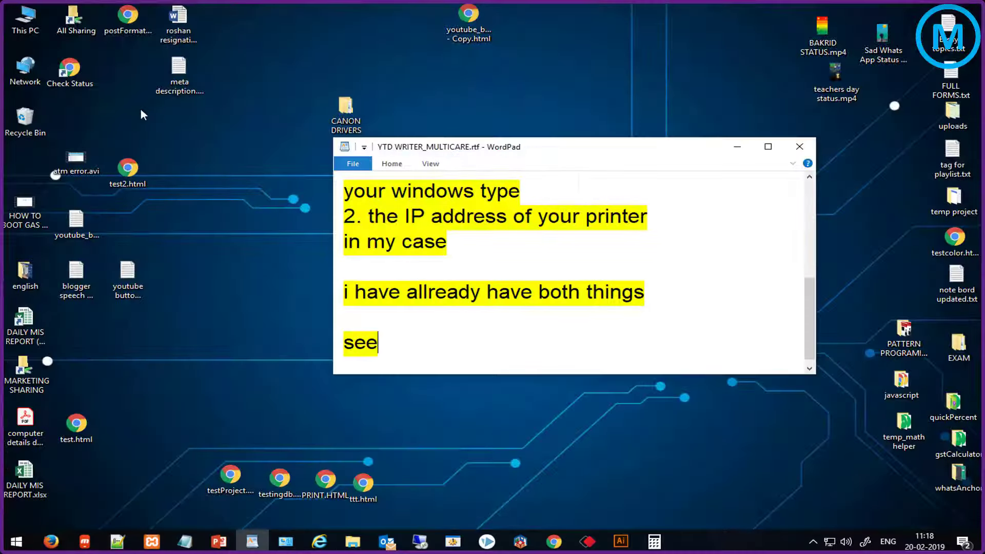
Step: Open the properties of This PC, mark the system type with red rectangles to check the Windows bit version, and close the window
right_click(26, 31)
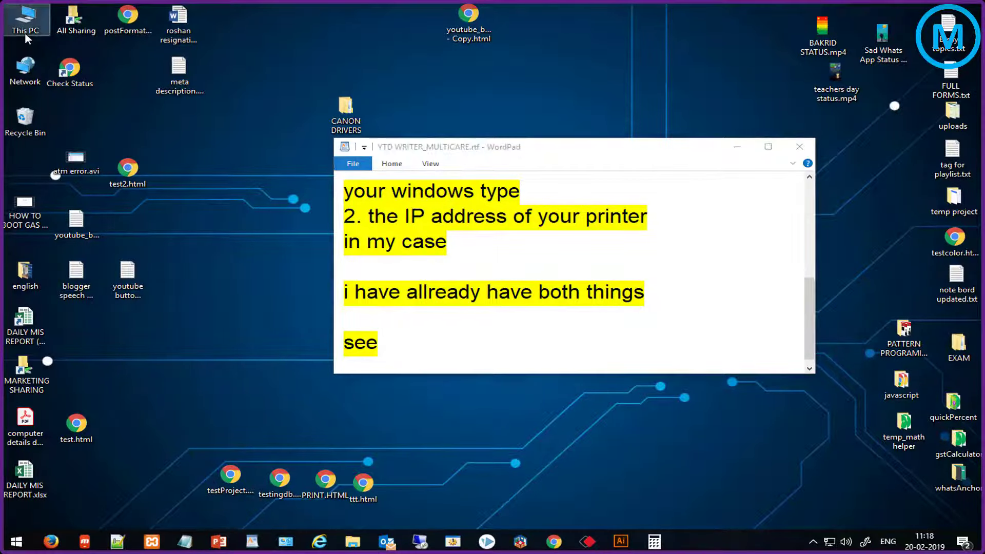
left_click(61, 177)
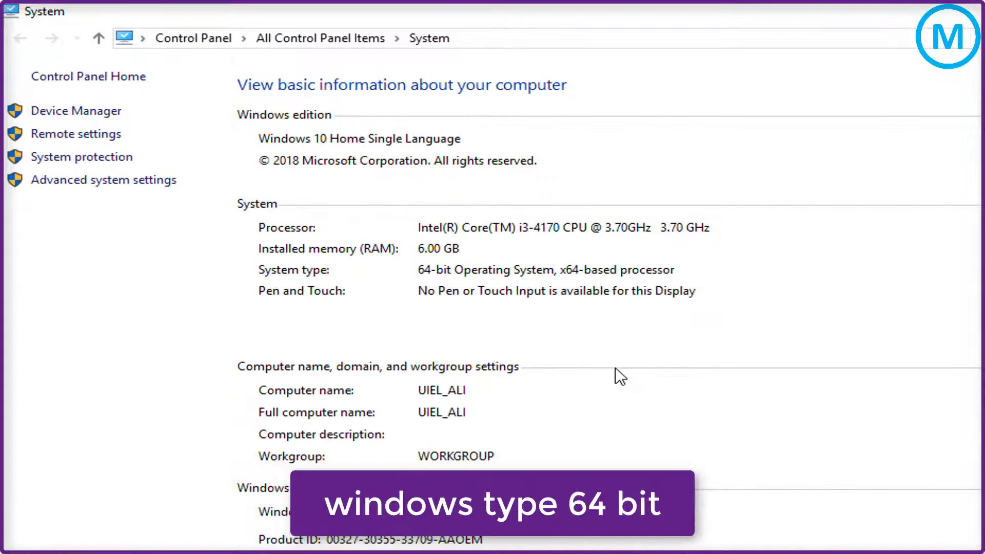
left_click_drag(383, 226, 935, 344)
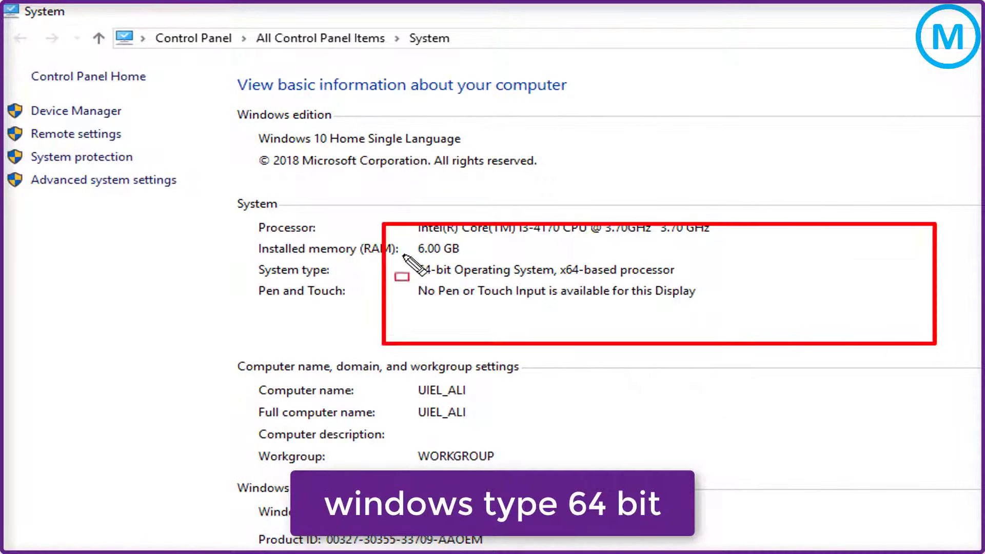
left_click_drag(403, 255, 761, 288)
key("Escape")
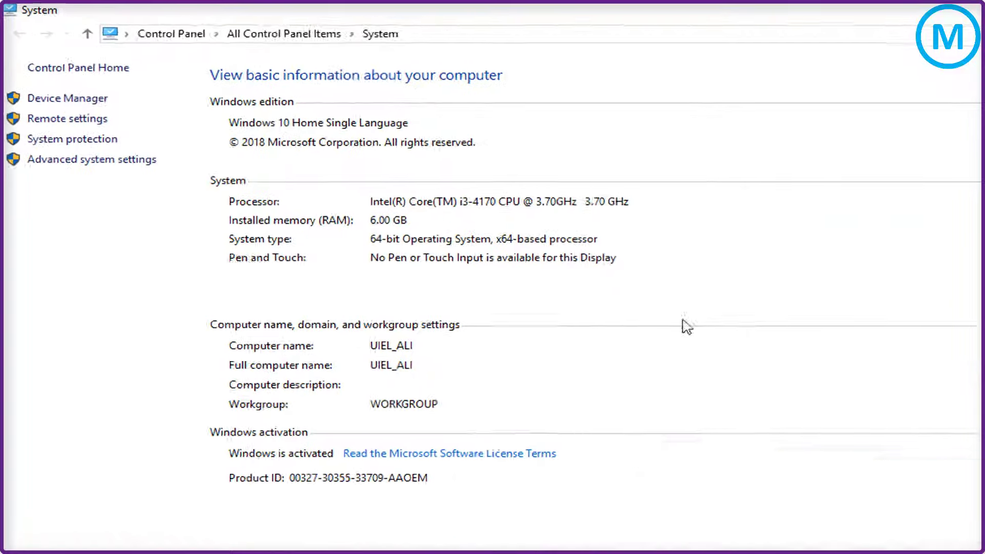
left_click(970, 7)
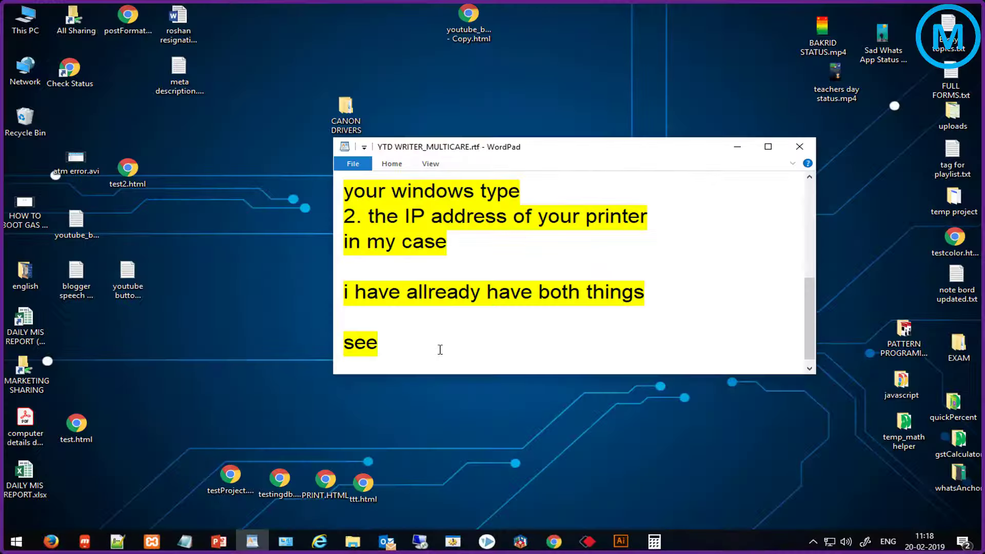
Step: Leave a blank line below "see" and write "and the ip adrress of the printer is 172.16.16.249"
key("Return")
key("Return")
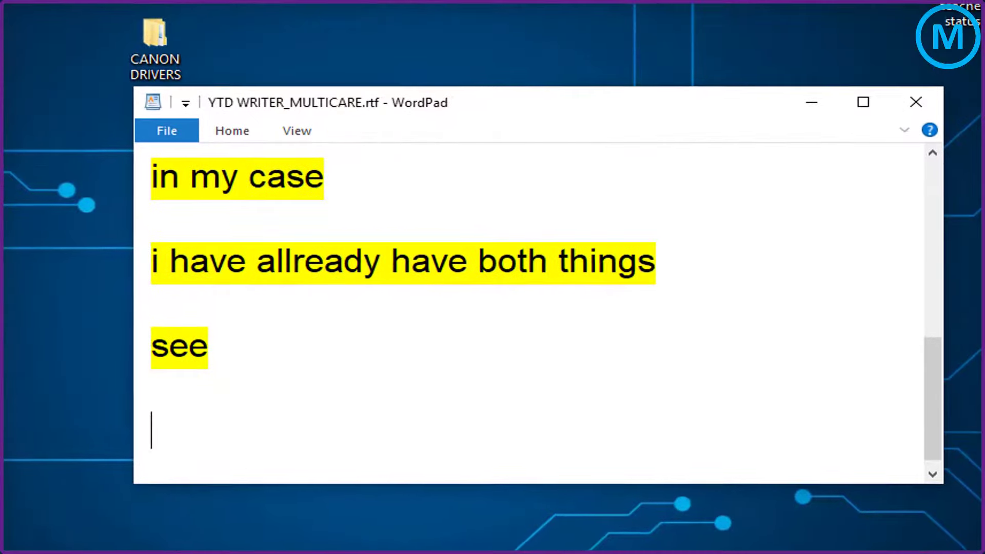
type("and the ip adrress of t")
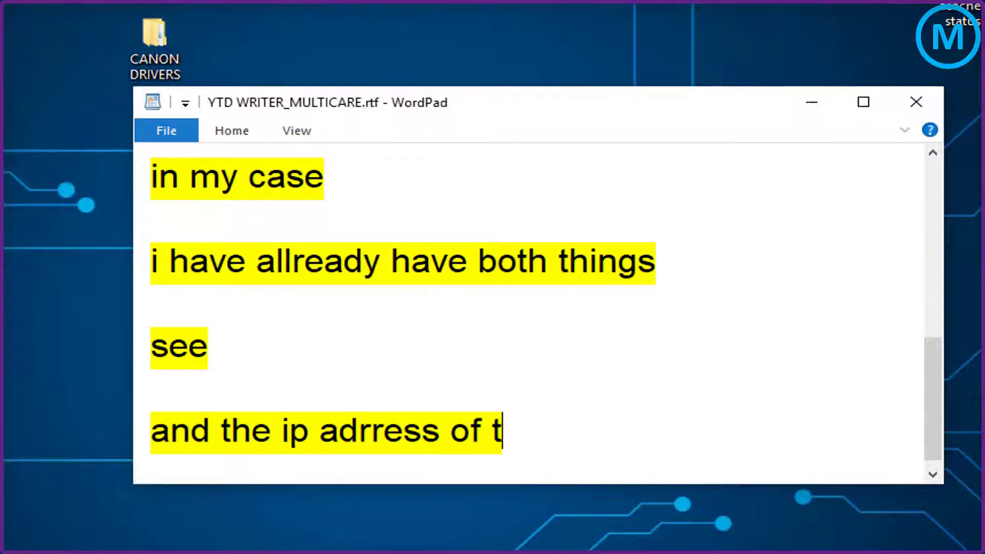
type("he printer is 172.16.16.249")
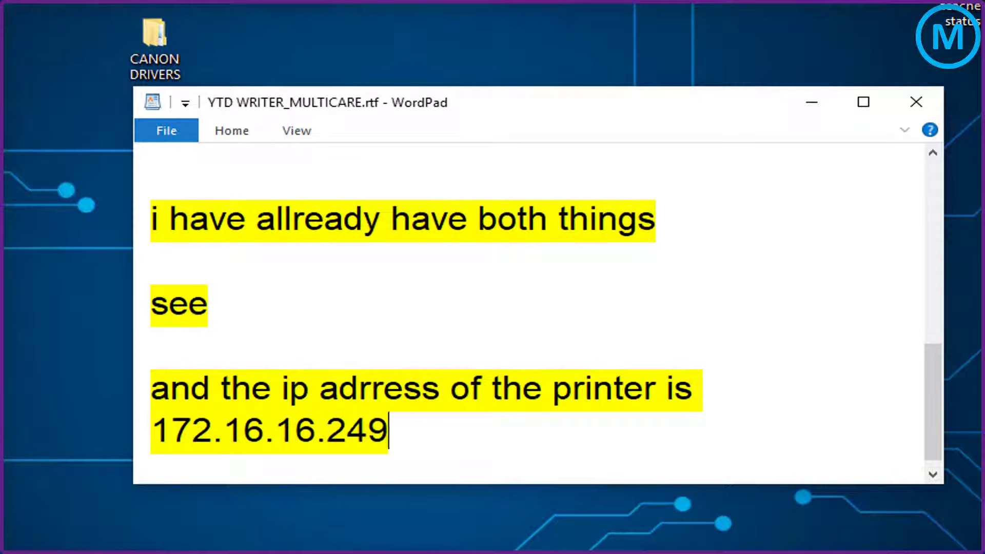
Step: Add the lines "lets check the ip..." and "open browser and type this ip address" with a blank line between them
key("Return")
type("lets check the ip...")
key("Return")
key("Return")
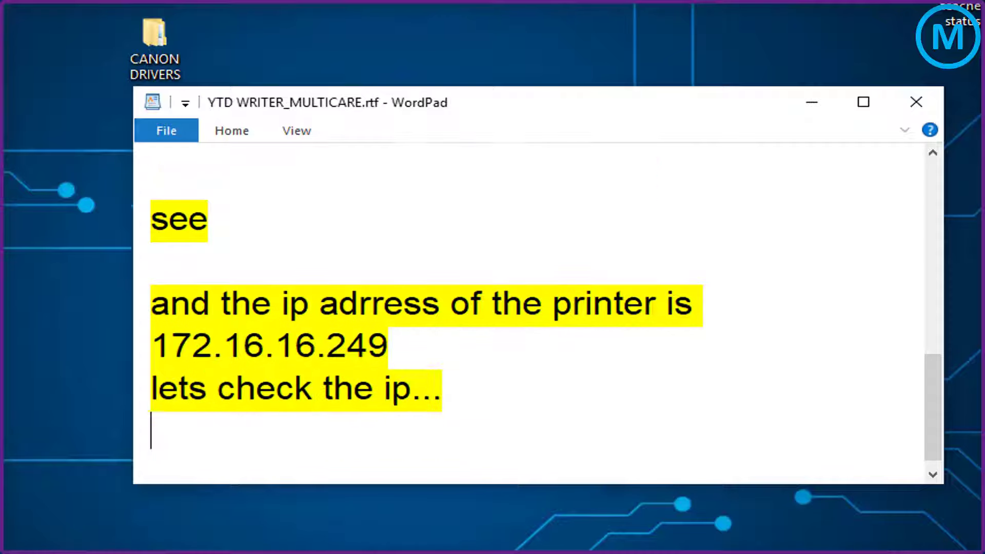
type("open browser and type this ip address")
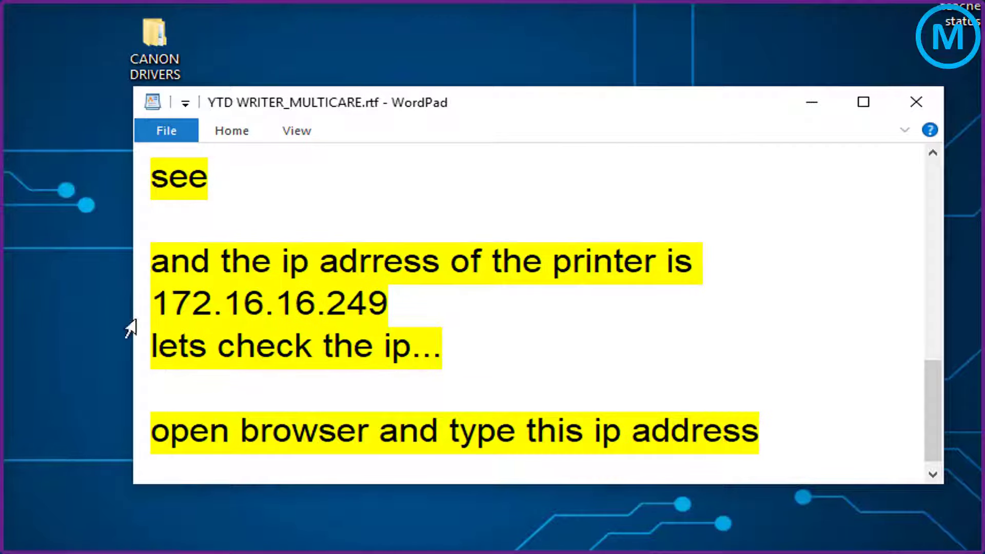
Step: Copy the printer's IP address from the note and switch to the Chrome browser
left_click(126, 320)
right_click(346, 299)
key("super+c")
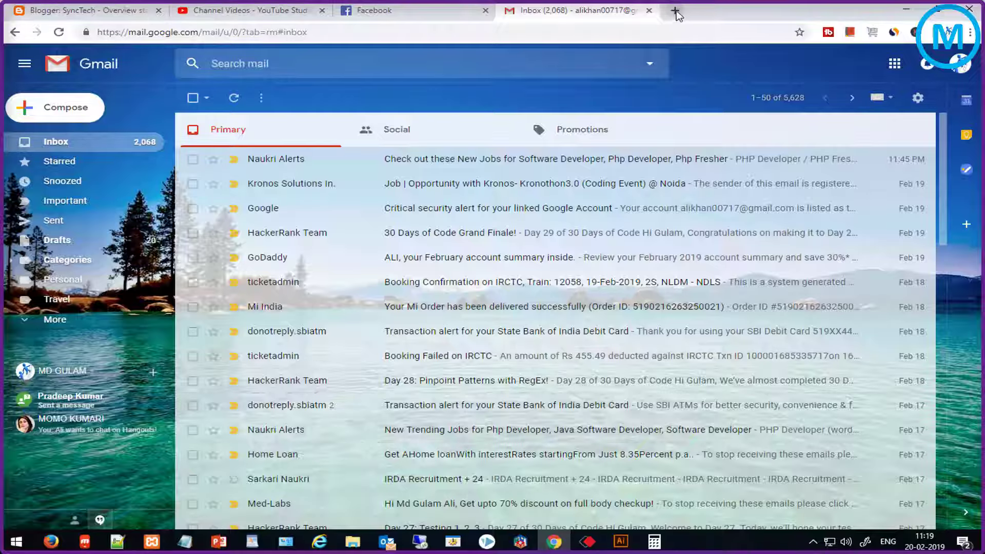
Step: Open the copied printer address 172.16.16.249 in a new browser tab
left_click(675, 10)
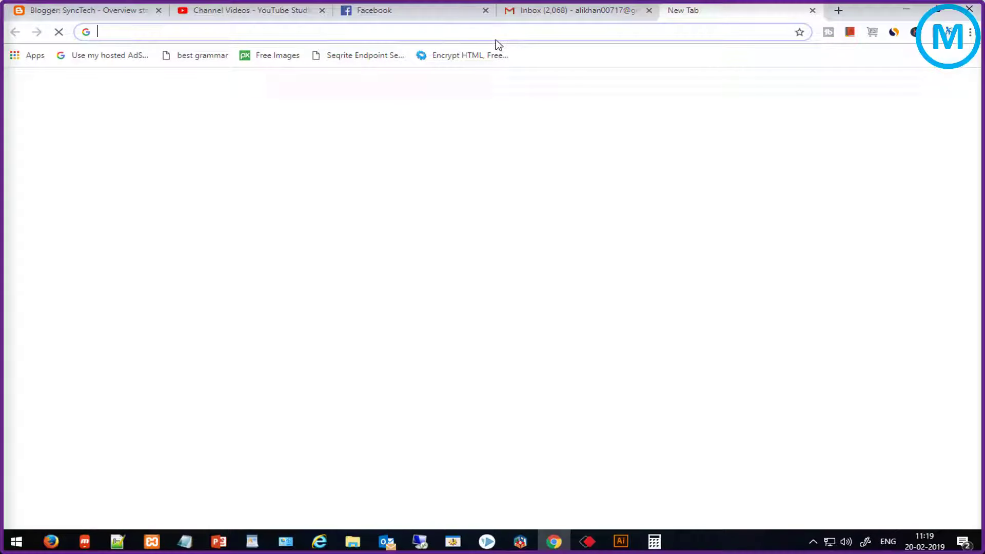
right_click(453, 32)
left_click(497, 129)
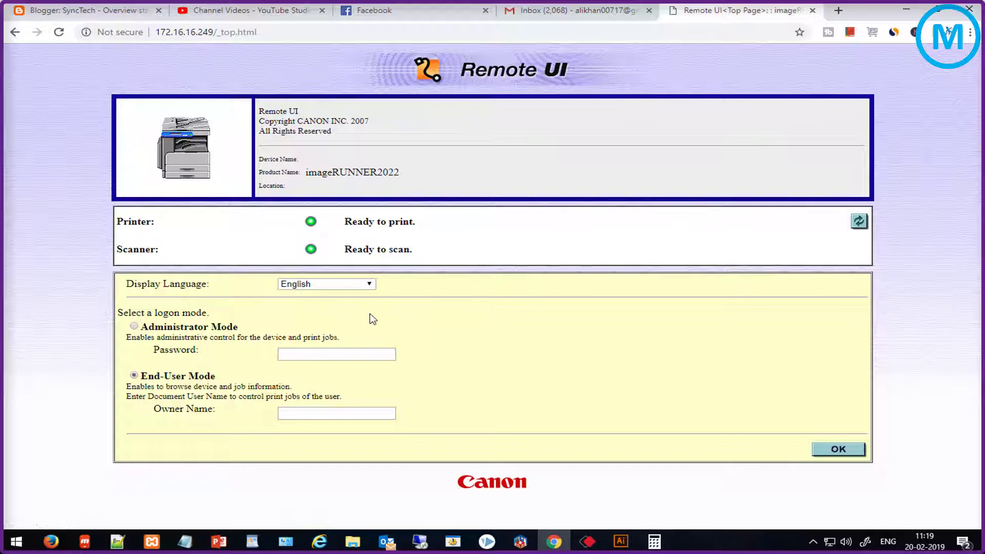
Step: Mark the printer's product name and its printer and scanner status with red rectangles, clear the marks, and minimize the browser
left_click_drag(229, 145, 464, 208)
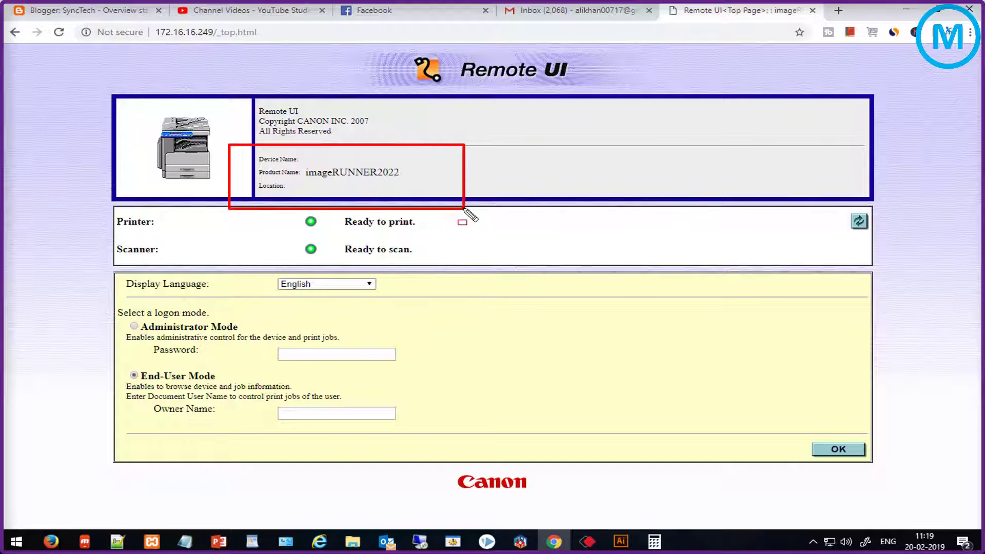
left_click_drag(295, 163, 409, 186)
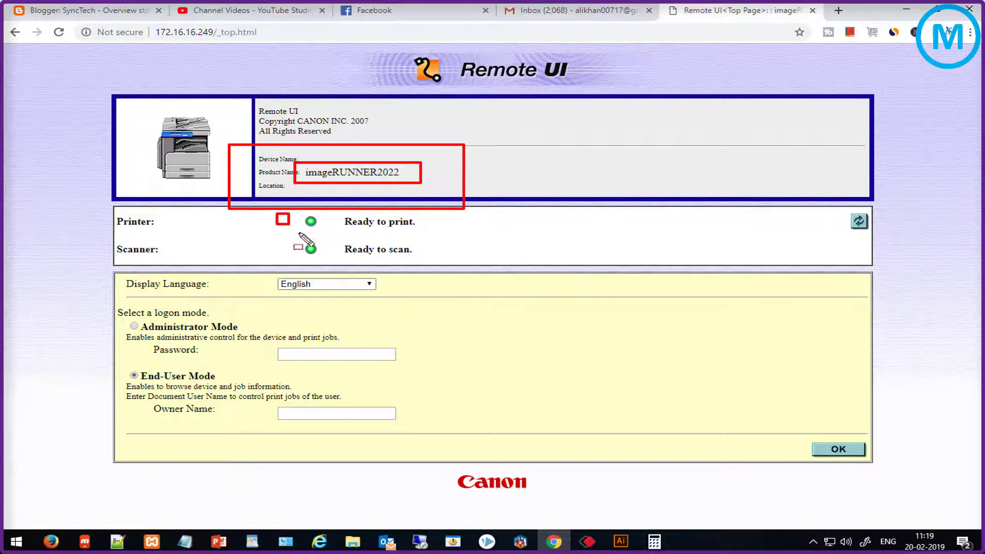
left_click_drag(299, 233, 496, 266)
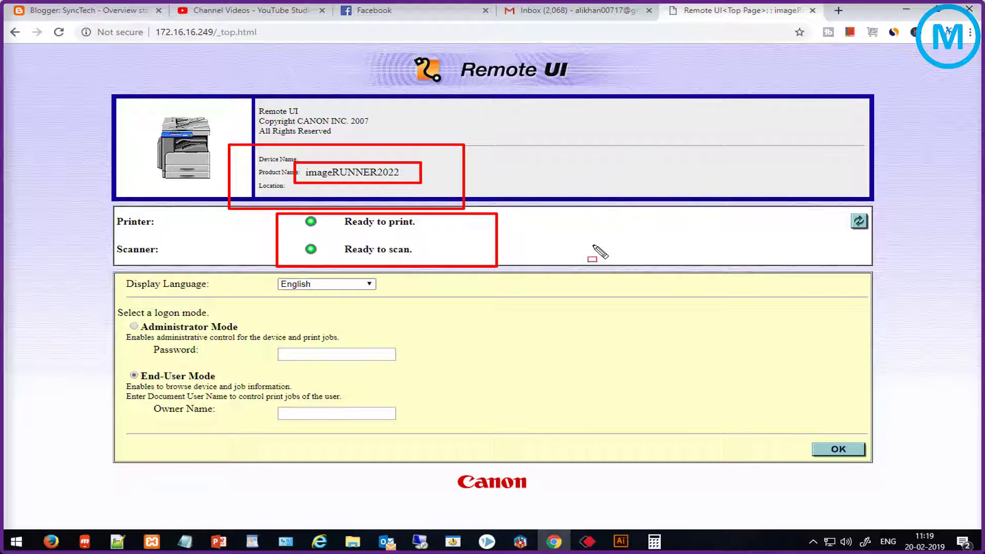
key("Escape")
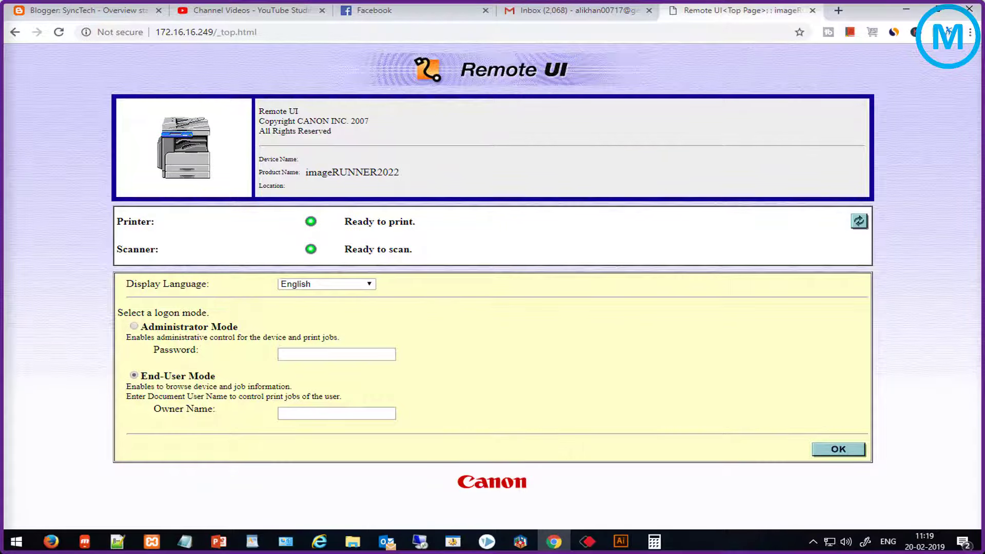
left_click(907, 8)
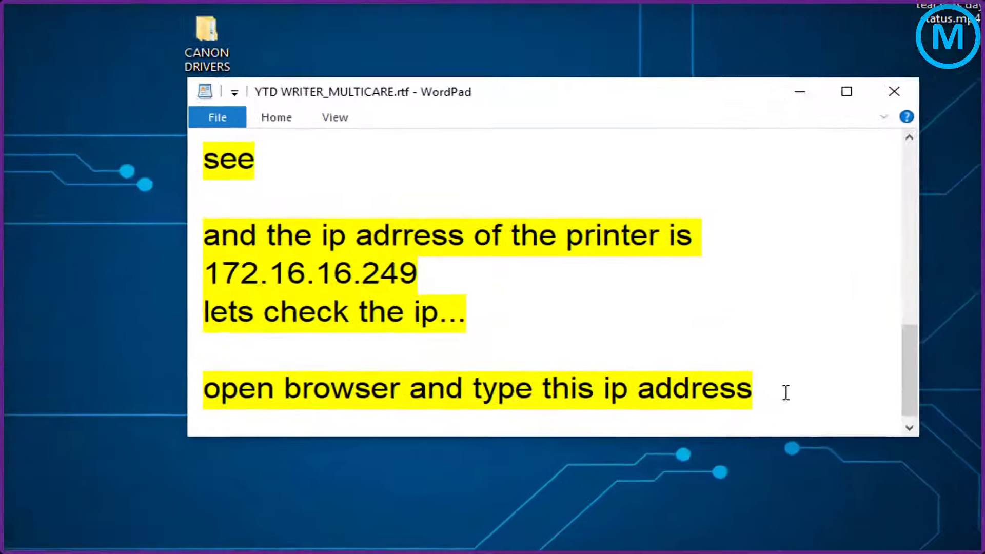
Step: Below two blank lines, add "now let's see how to install this printer..." and "open control panel and follow me...", separated by a blank line
key("Return")
key("Return")
key("Return")
type("now ")
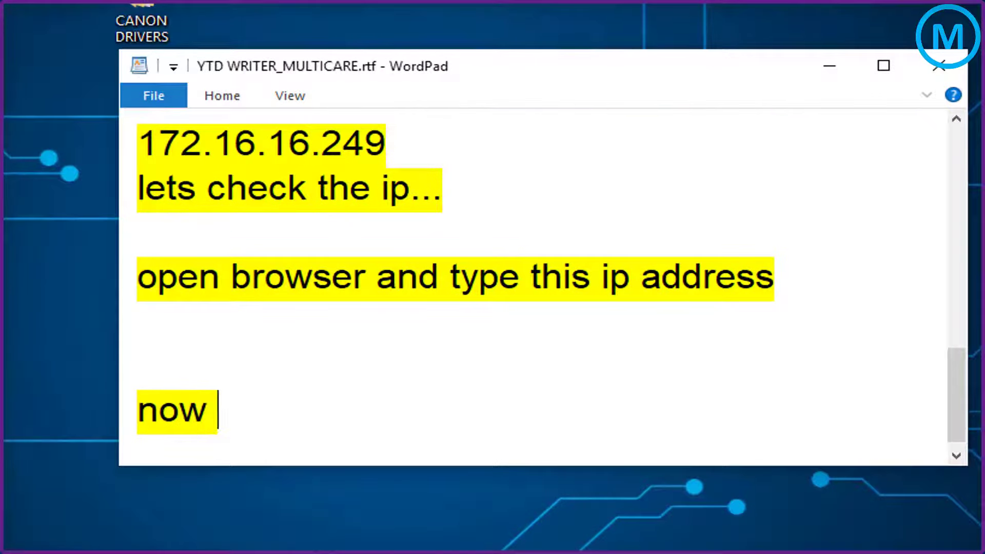
type("let's see how to install this printer...")
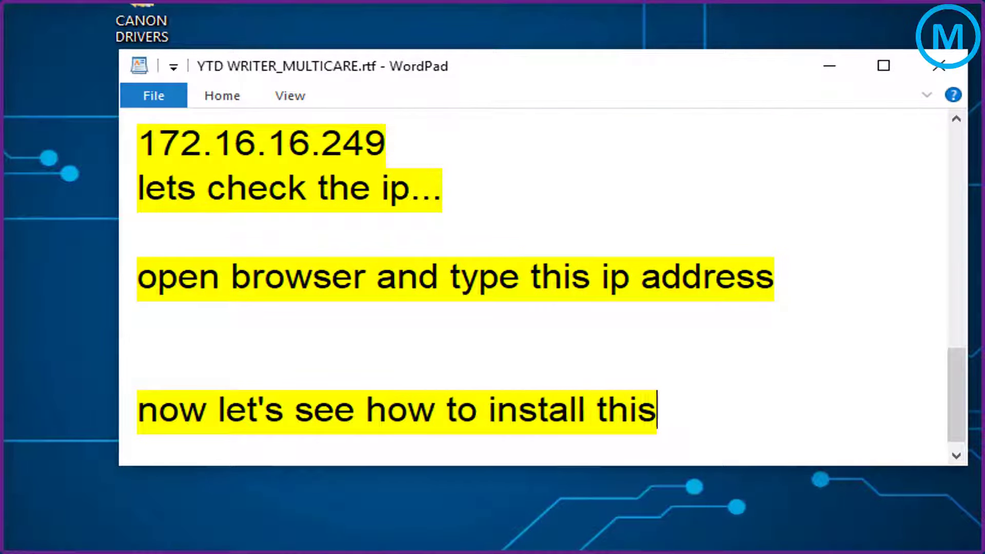
key("Return")
key("Return")
type("open conf")
type("rol panel and follow me...")
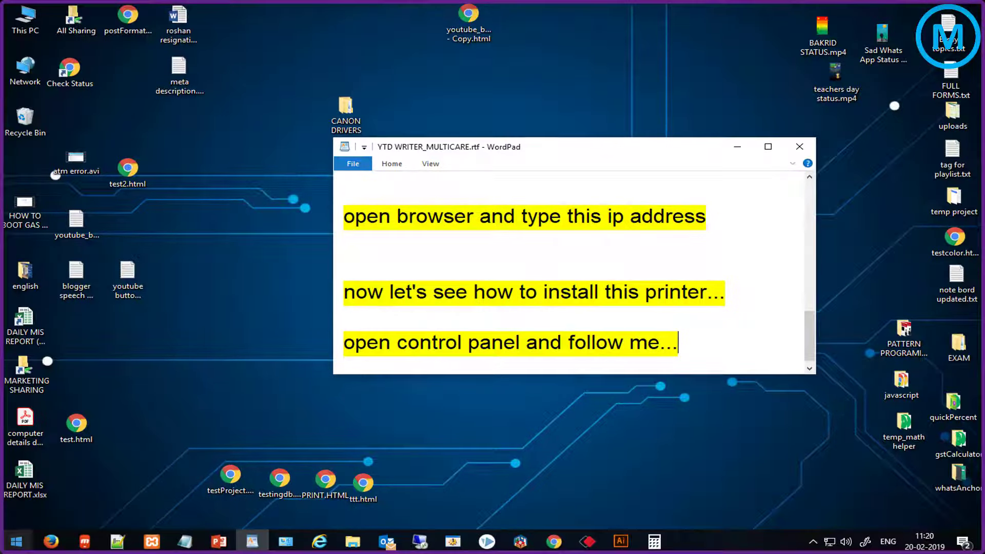
Step: Open Control Panel and go to Devices and Printers, marking that entry with a red rectangle first
key("super+d")
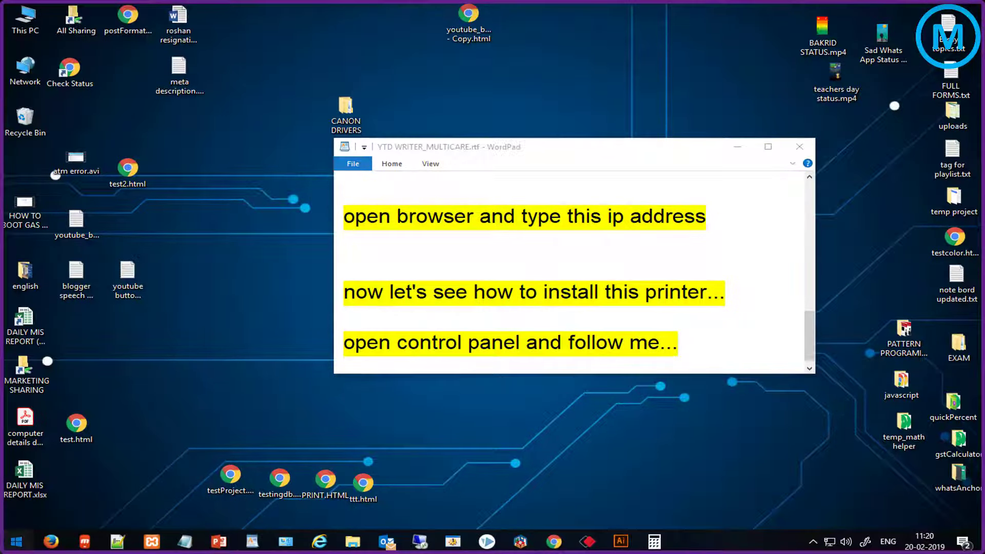
key("super")
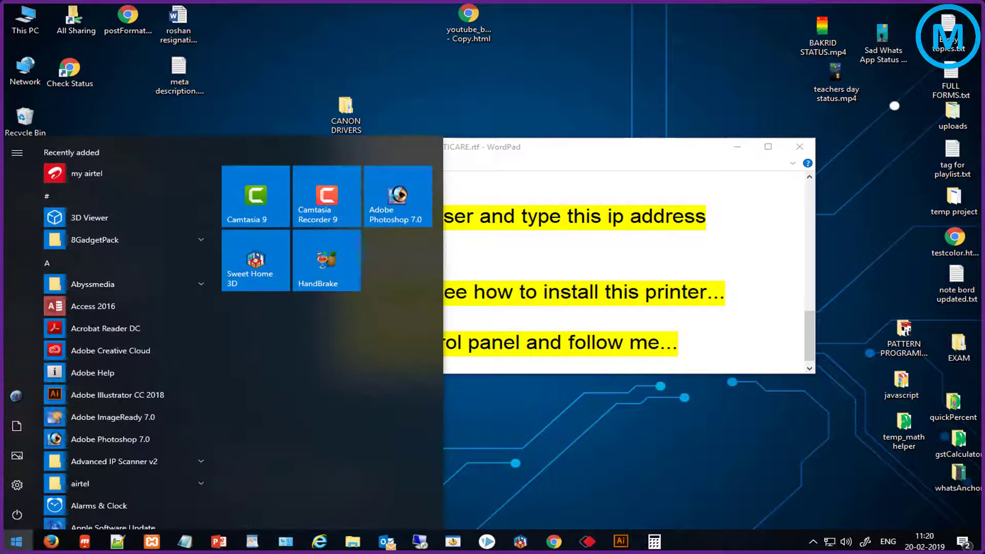
type("cont")
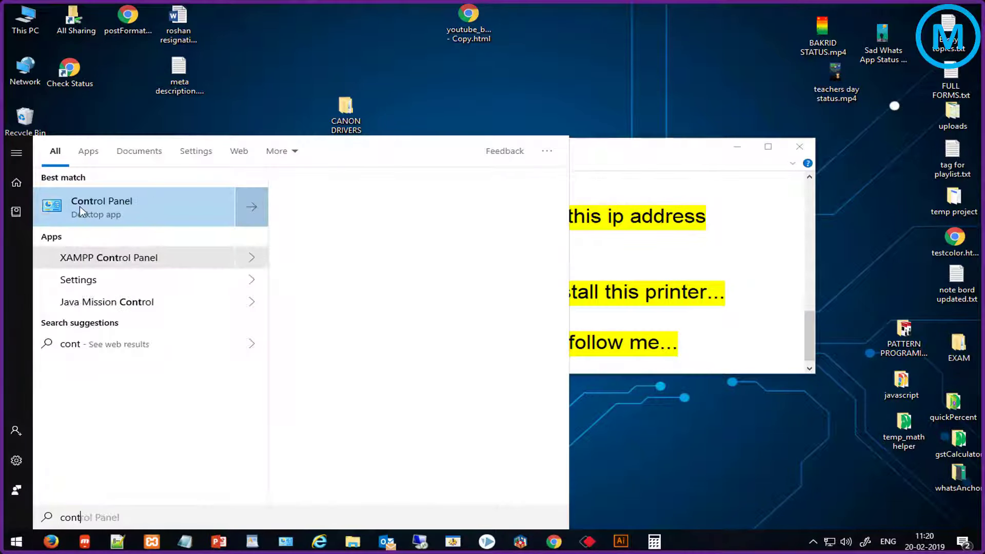
left_click(78, 207)
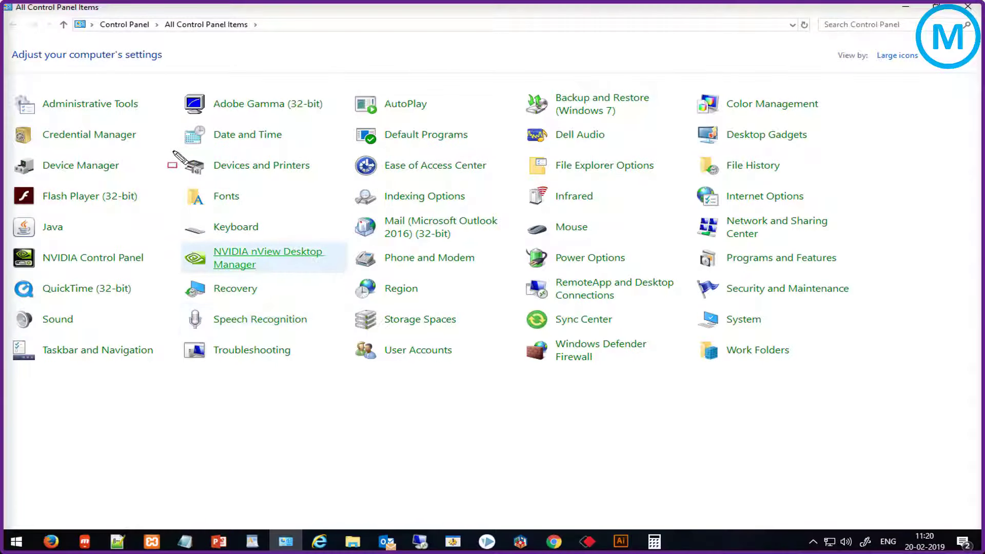
left_click_drag(173, 151, 342, 187)
key("Escape")
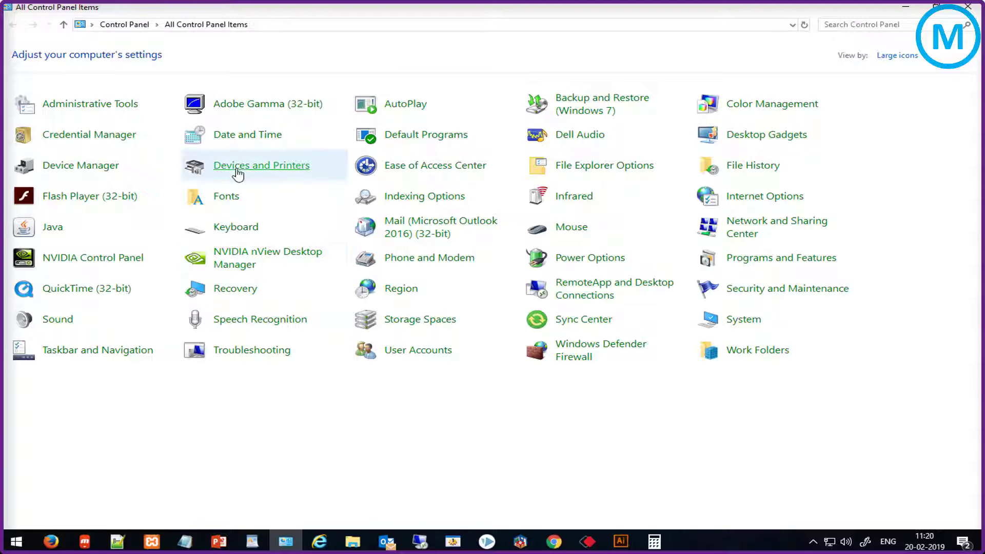
left_click(239, 169)
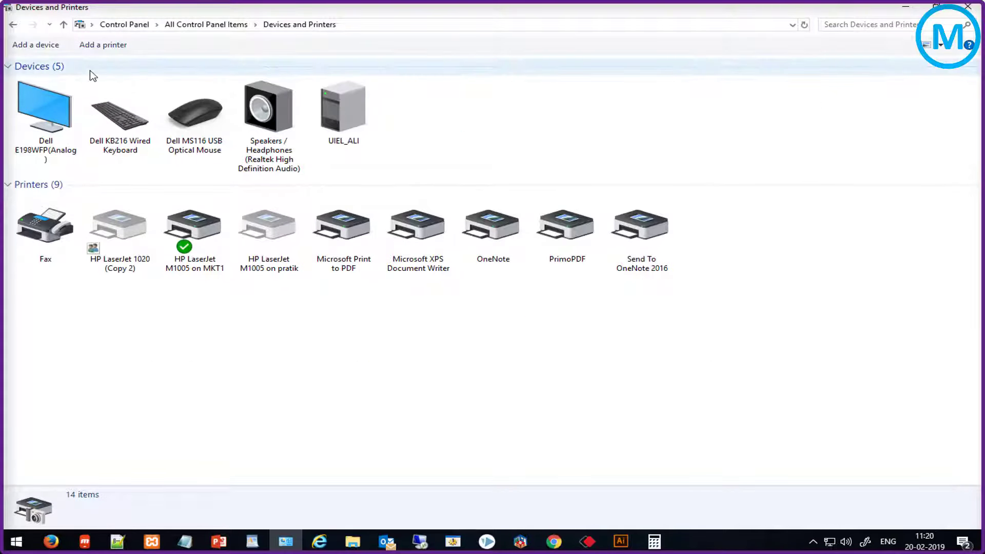
Step: Start adding a printer and choose that the wanted printer isn't listed, marking both options with red rectangles first
left_click_drag(63, 33, 171, 63)
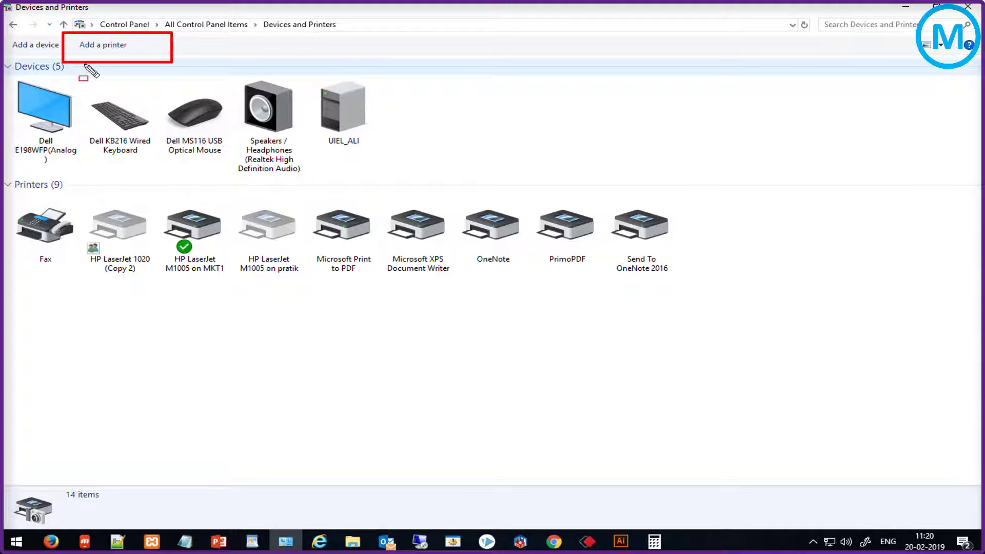
key("Escape")
left_click(104, 47)
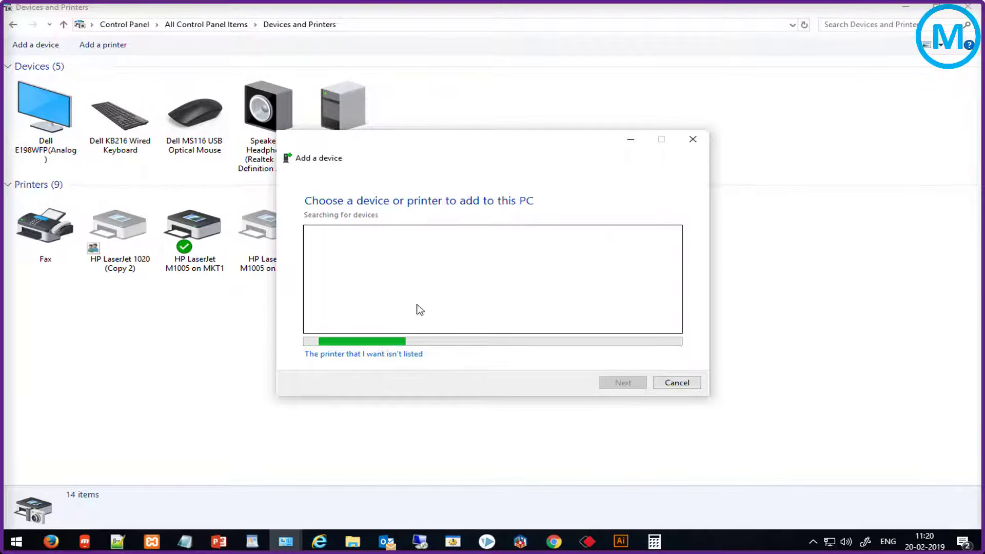
left_click_drag(290, 342, 485, 375)
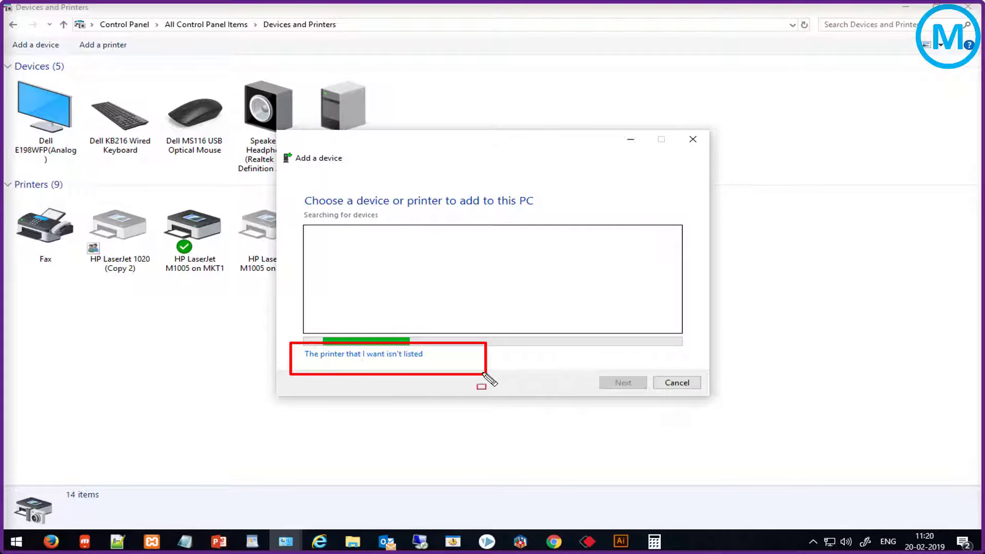
key("Escape")
left_click(353, 359)
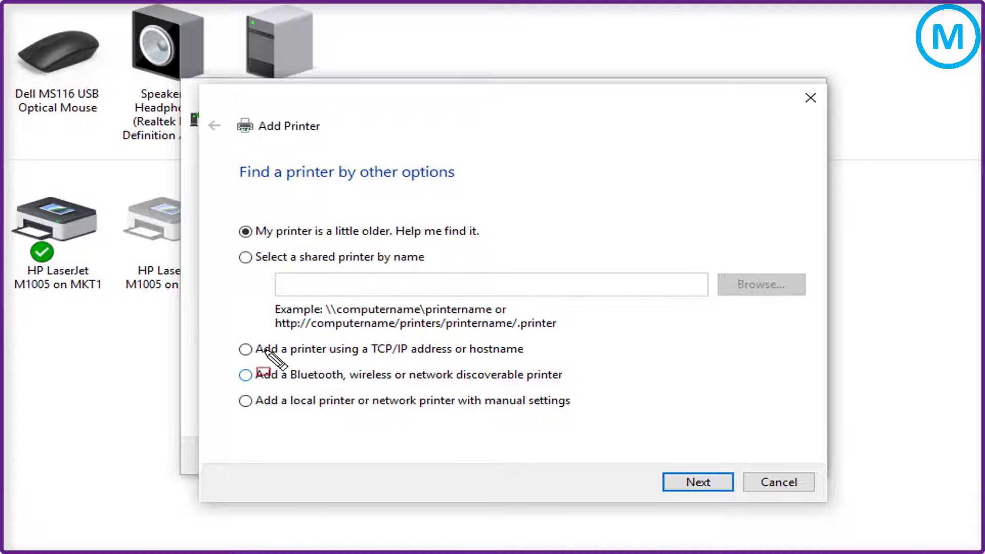
Step: Mark and select the option to add a printer using a TCP/IP address or hostname, and continue
mouse_move(219, 331)
left_mouse_down()
mouse_move(589, 374)
mouse_move(626, 361)
left_mouse_up()
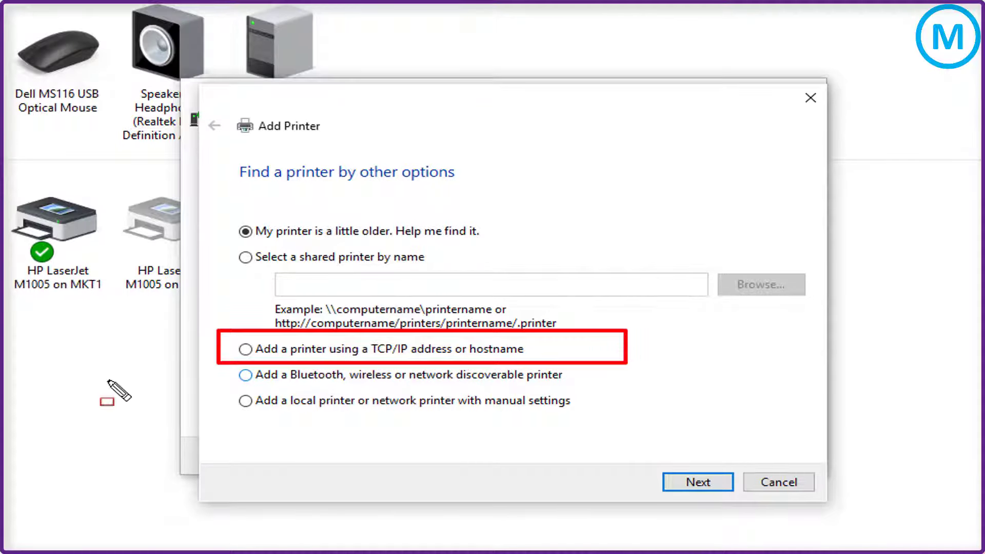
key("Escape")
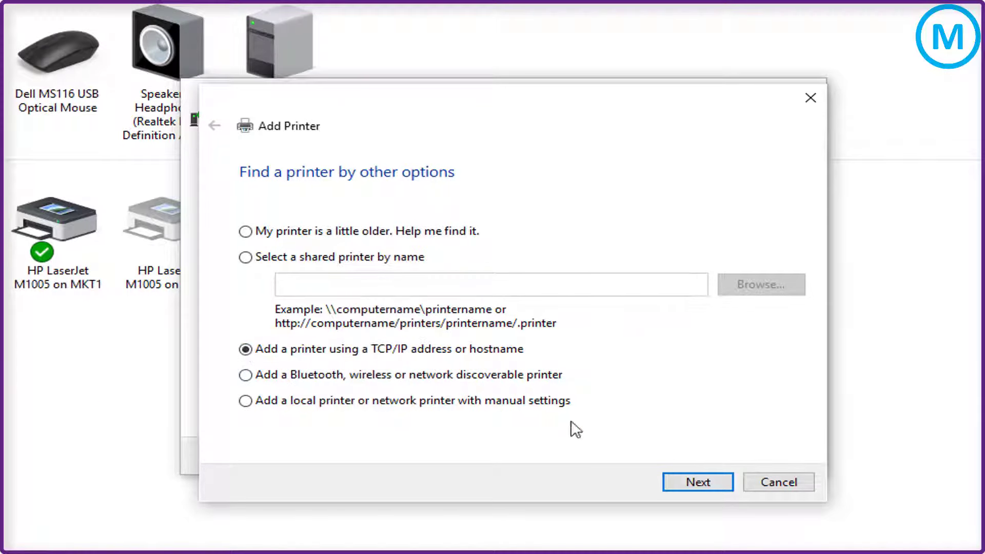
left_click(702, 480)
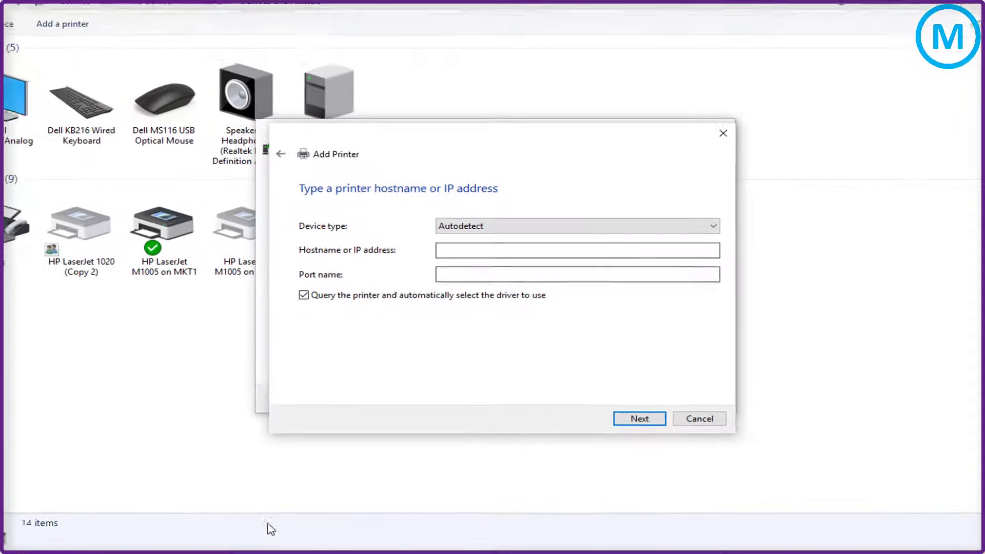
Step: Move the Add Printer dialog off the WordPad note and add the line "now type the ip address of printer here..." to the note
left_click(252, 541)
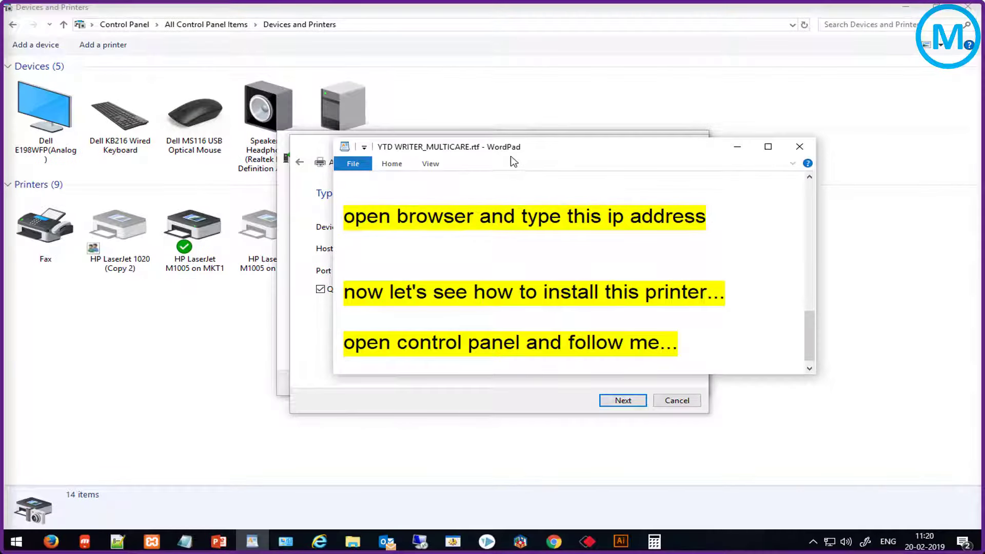
left_click_drag(465, 163, 242, 59)
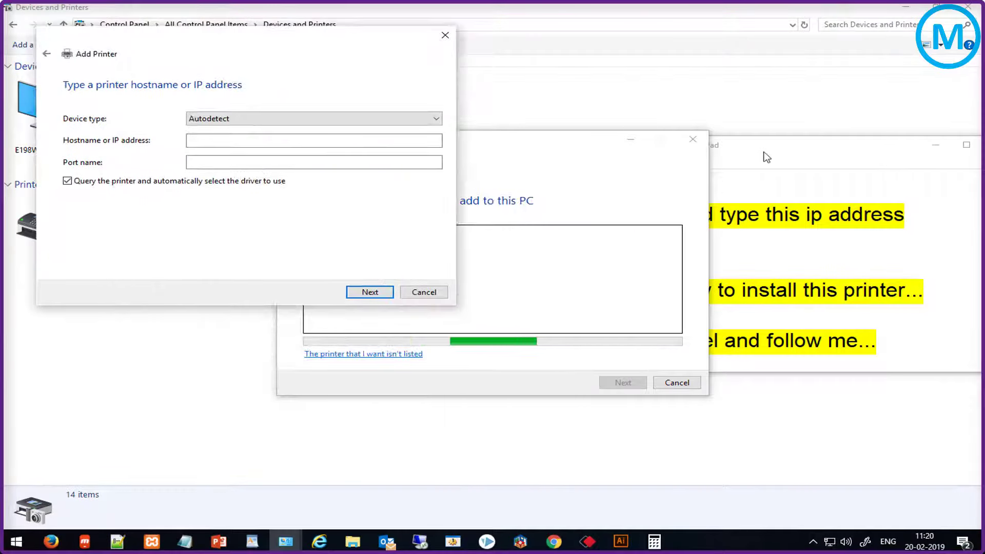
left_click(788, 160)
type("now type the ip address of printer here...")
key("Return")
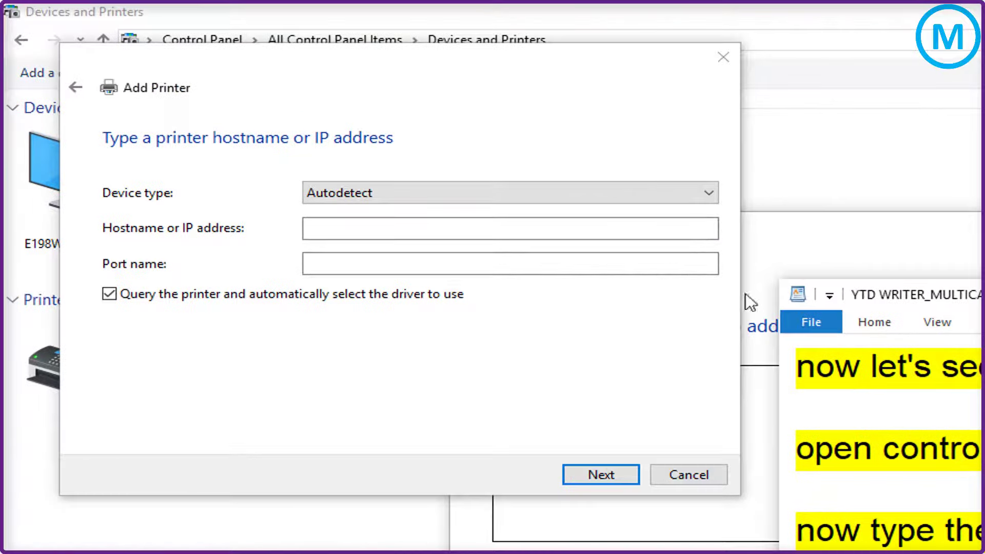
Step: Enter 172.16.16.249 as the printer's IP address, mark the address, port, device type and driver query settings in red, and clear the marks
left_click(418, 224)
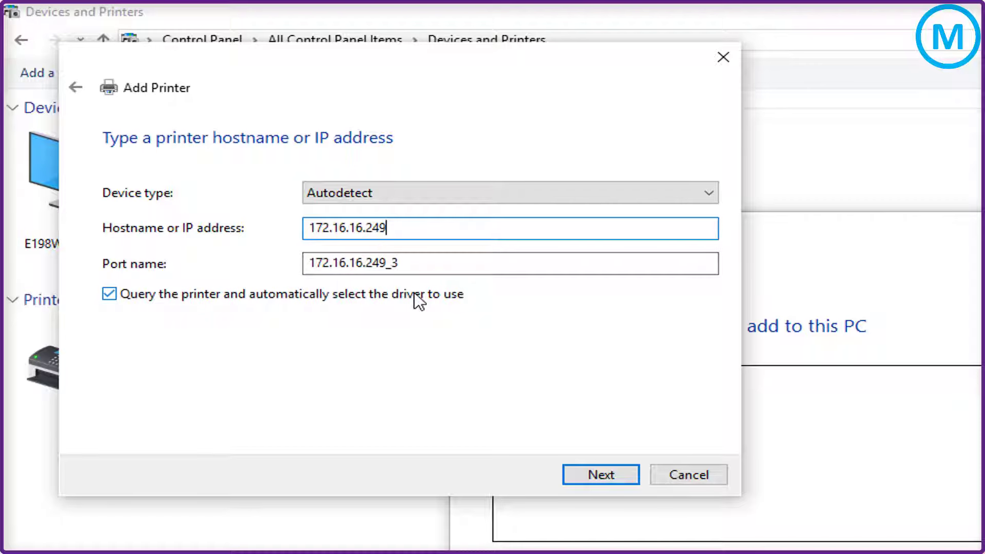
left_click_drag(275, 202, 314, 274)
left_click_drag(388, 290, 728, 300)
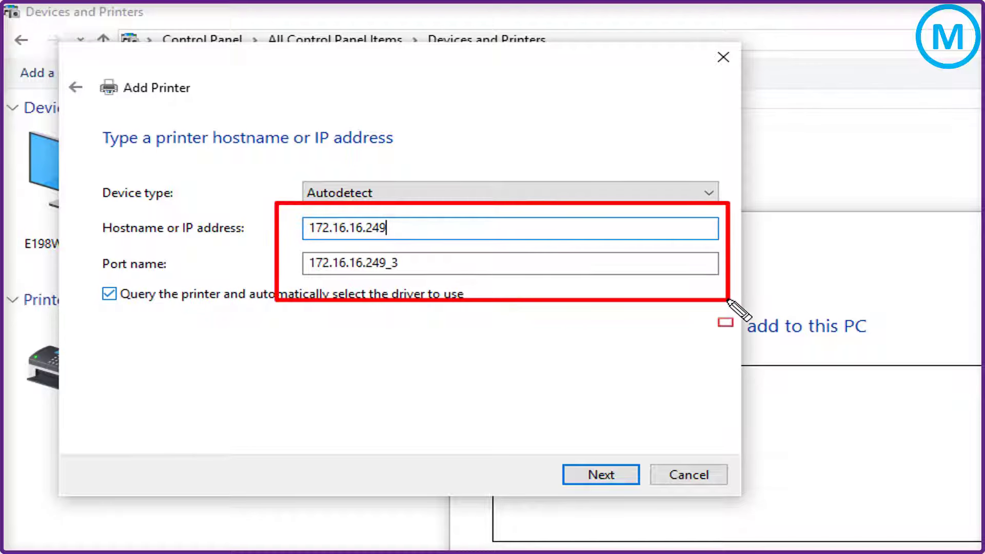
left_click_drag(304, 197, 422, 214)
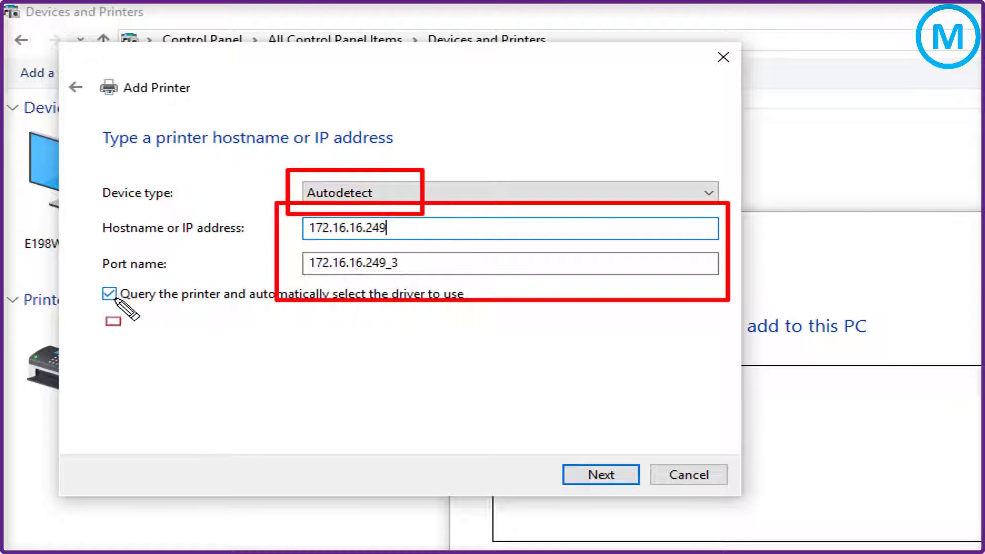
left_click_drag(81, 273, 198, 318)
key("Escape")
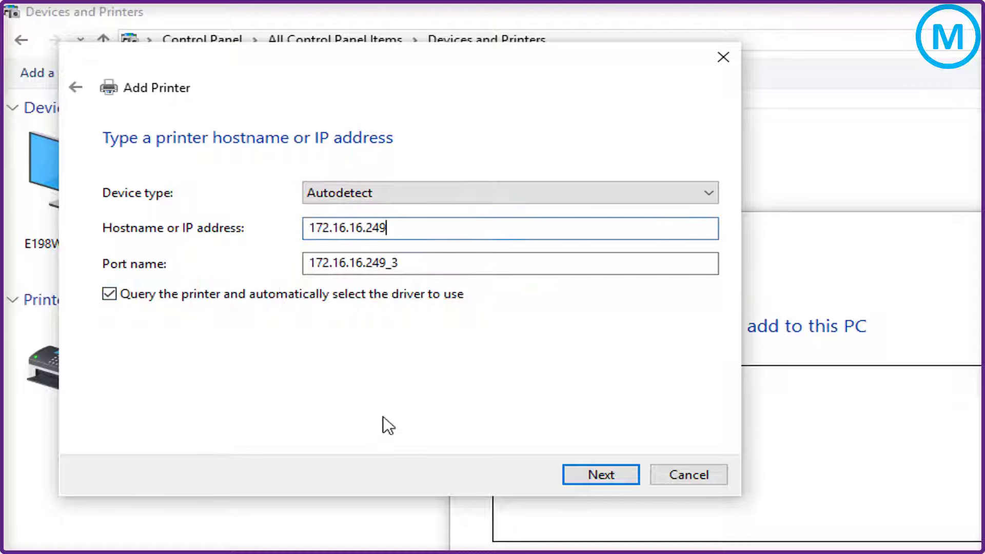
Step: Mark the Next option with a red rectangle and continue to the driver selection
left_click_drag(547, 432, 669, 505)
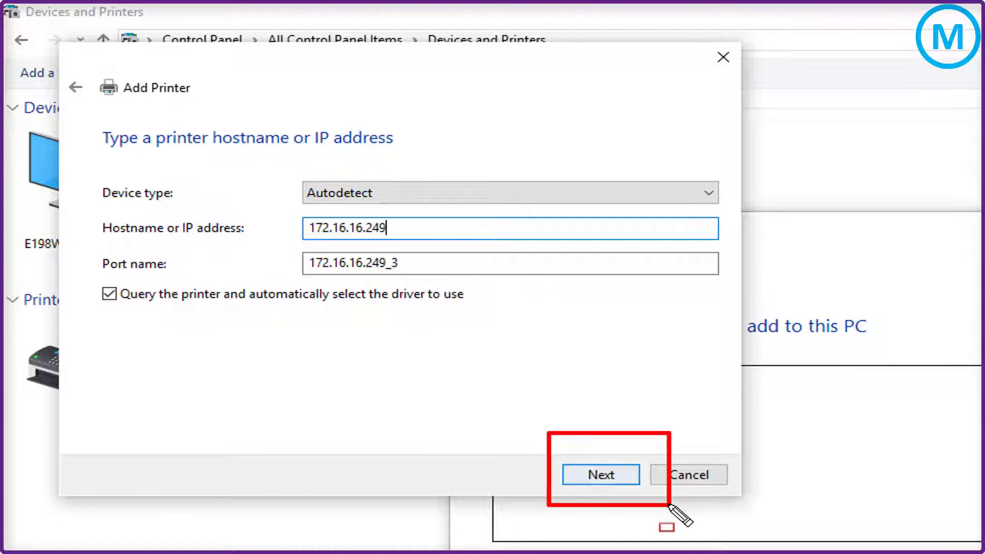
key("Escape")
left_click(591, 474)
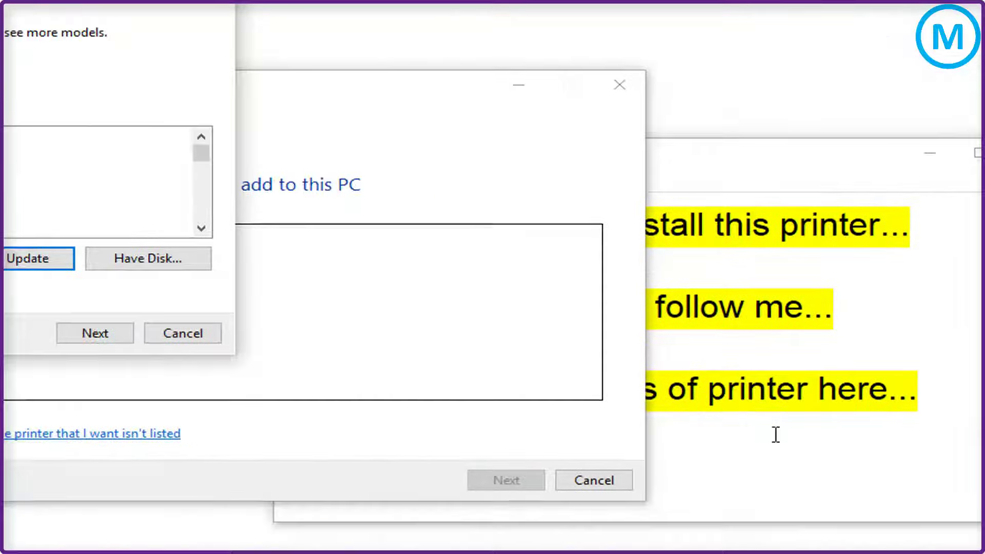
Step: Add the lines "see" and "now it is asking for drivers" to the WordPad note, separated by a blank line
left_click(684, 414)
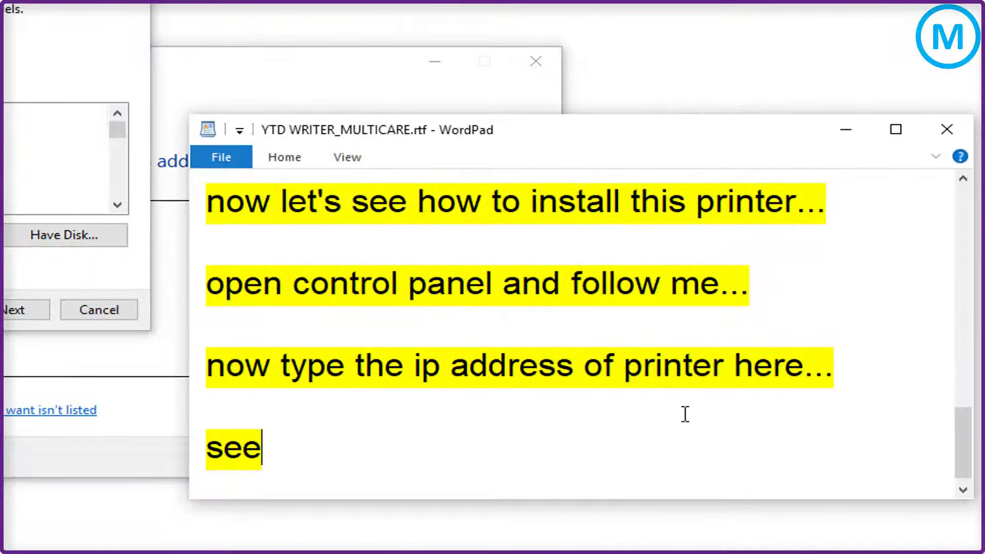
key("Return")
key("Return")
type("now it is asking for ")
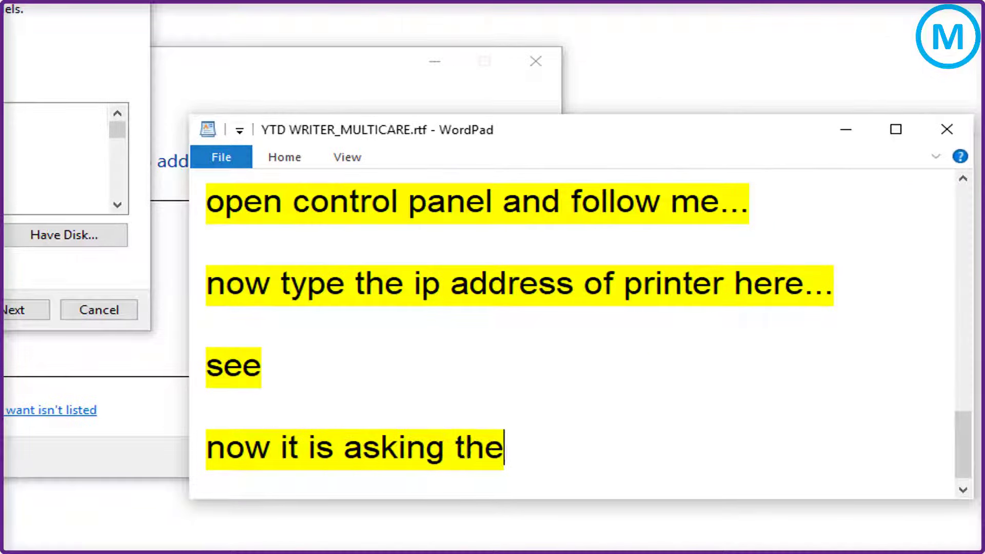
type("drivers")
key("Return")
key("Return")
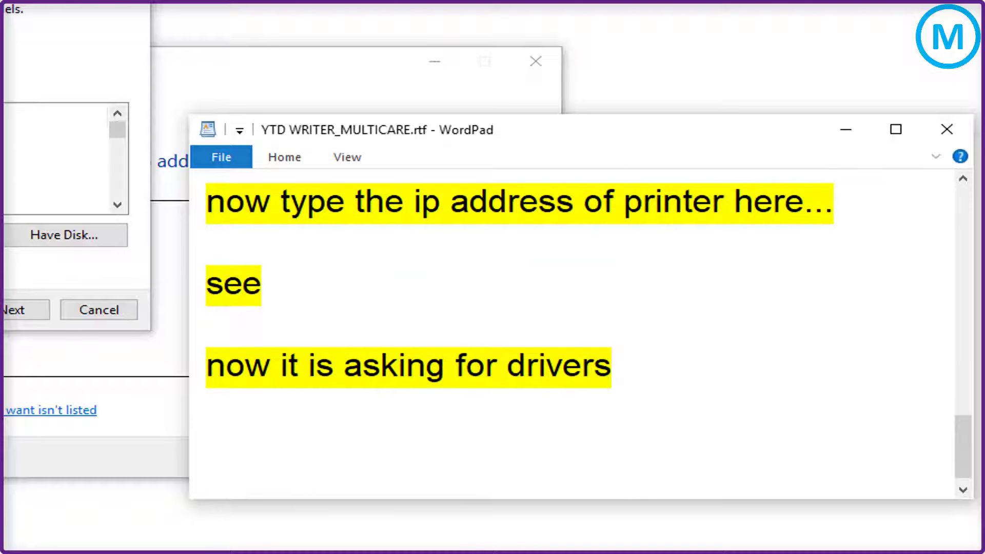
Step: Add the lines "click on have disk and brows the driver of 64 bit as my pc type is 64 bit..." and "see" to the WordPad note
type("click on have disk a")
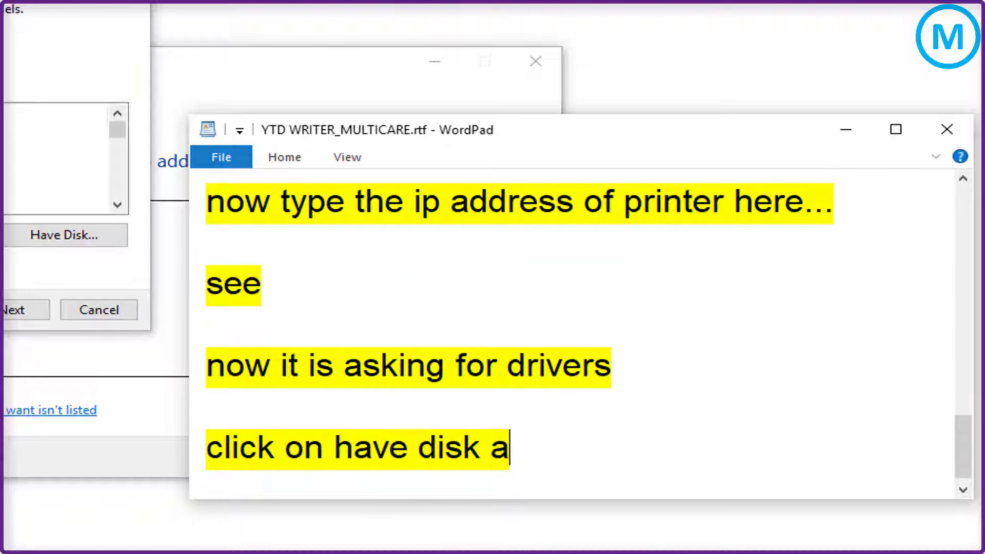
type("nd brows the driver")
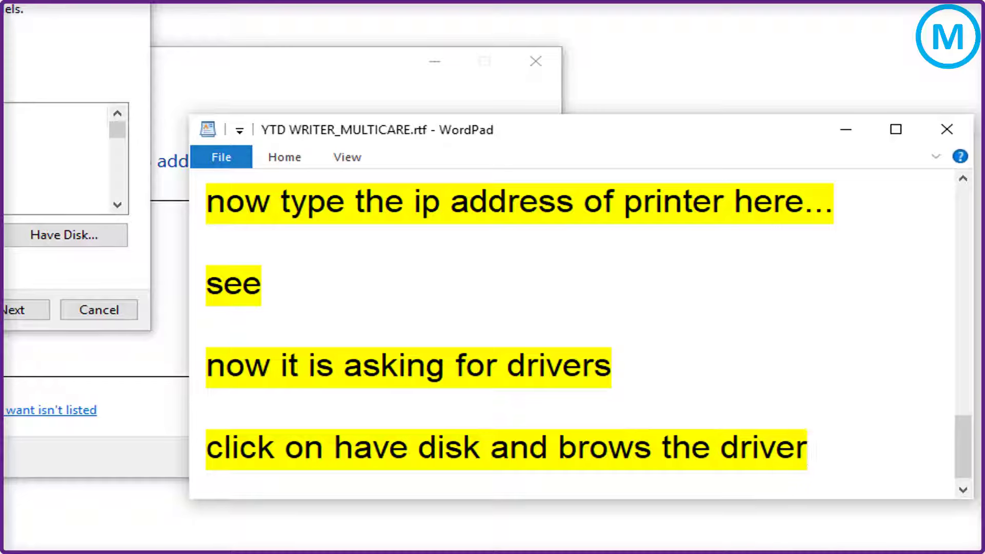
type(" of 64 bit as my p")
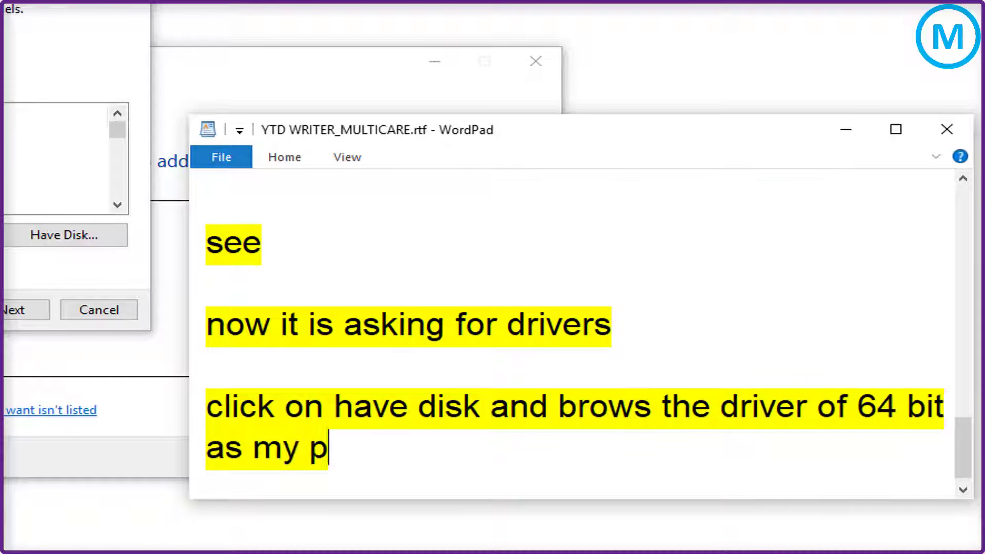
type("c type is 64 bit...")
key("Return")
type("see")
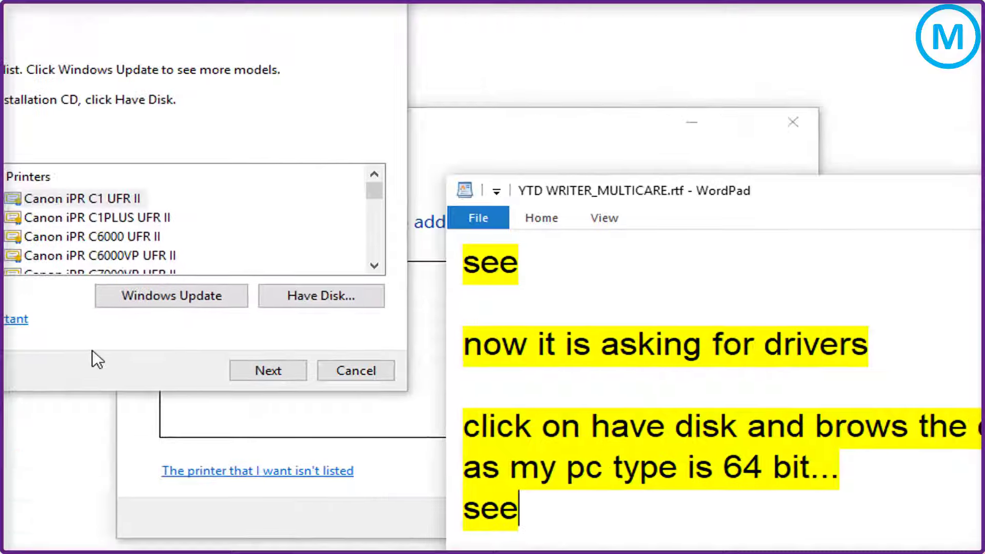
Step: Mark the Have Disk option with a red rectangle in the Add Printer dialog and start browsing for a driver file on disk
left_click(74, 258)
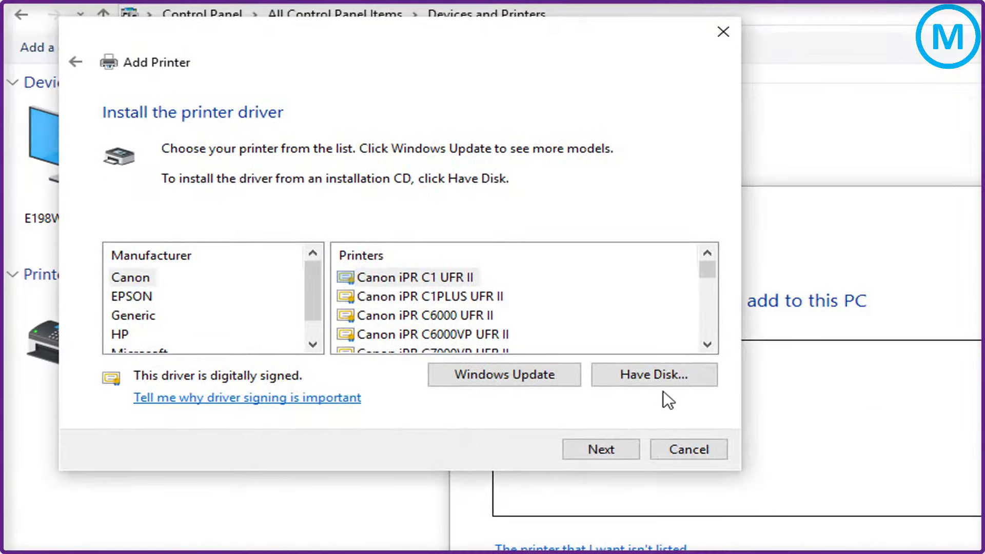
left_click_drag(583, 351, 713, 396)
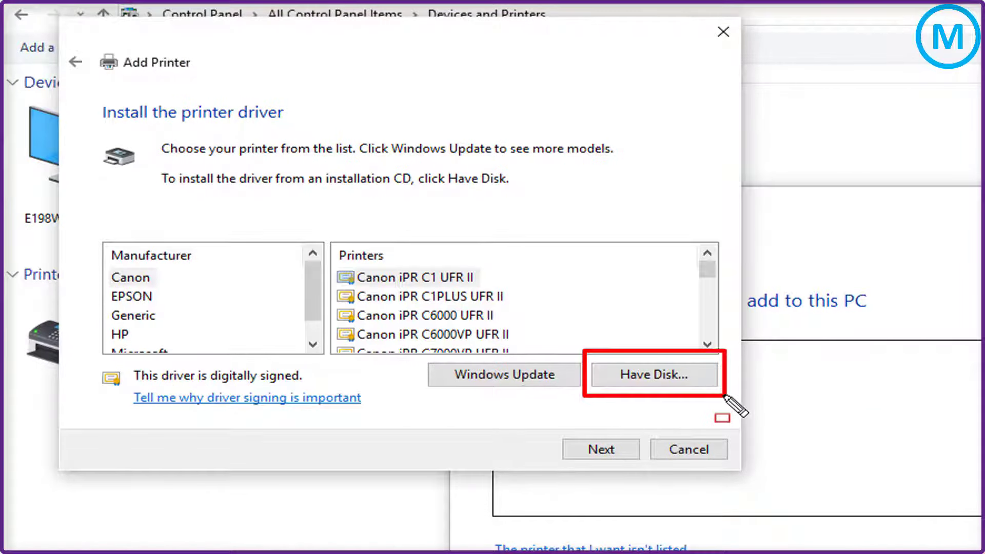
left_click(669, 381)
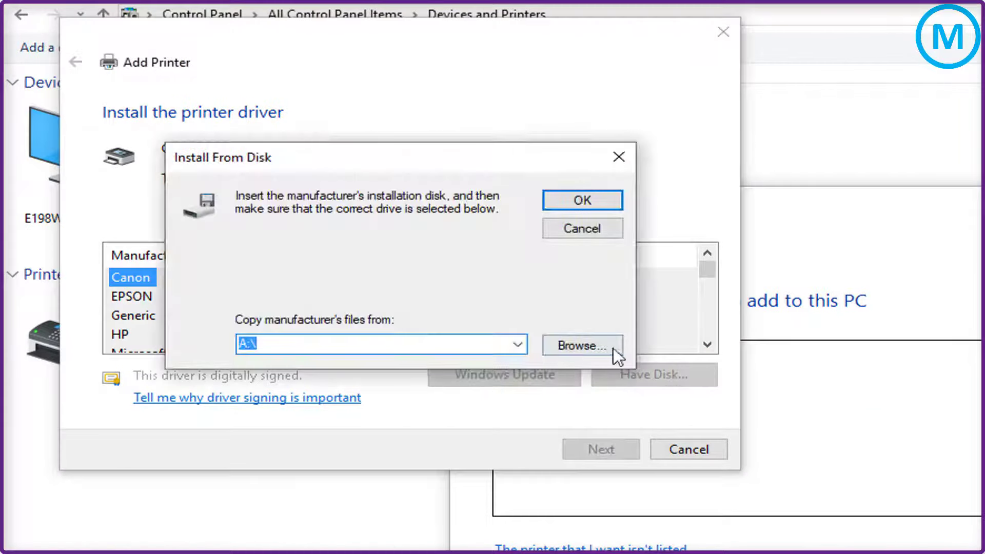
left_click(589, 343)
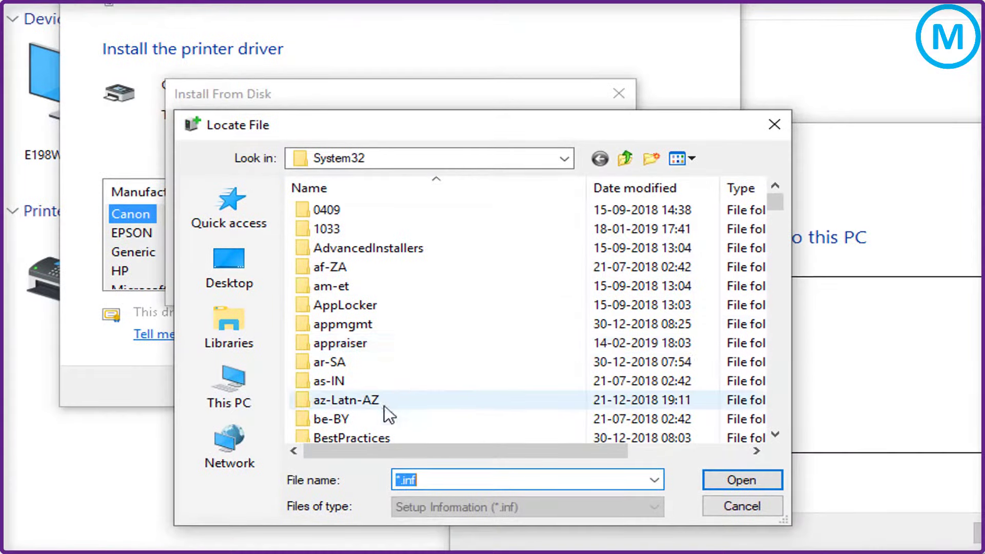
Step: Open the CANON DRIVERS folder on the Desktop, then mark the UFR_II_Driver_280_Win_x64_uk_EN folder in red and open it
scroll(425, 333, "down", 3)
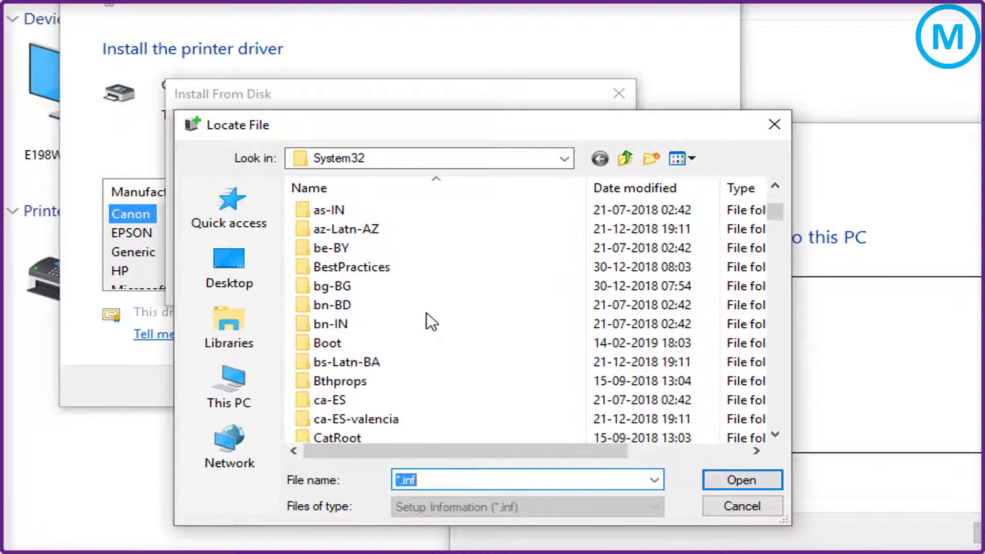
left_click(250, 266)
scroll(477, 343, "down", 5)
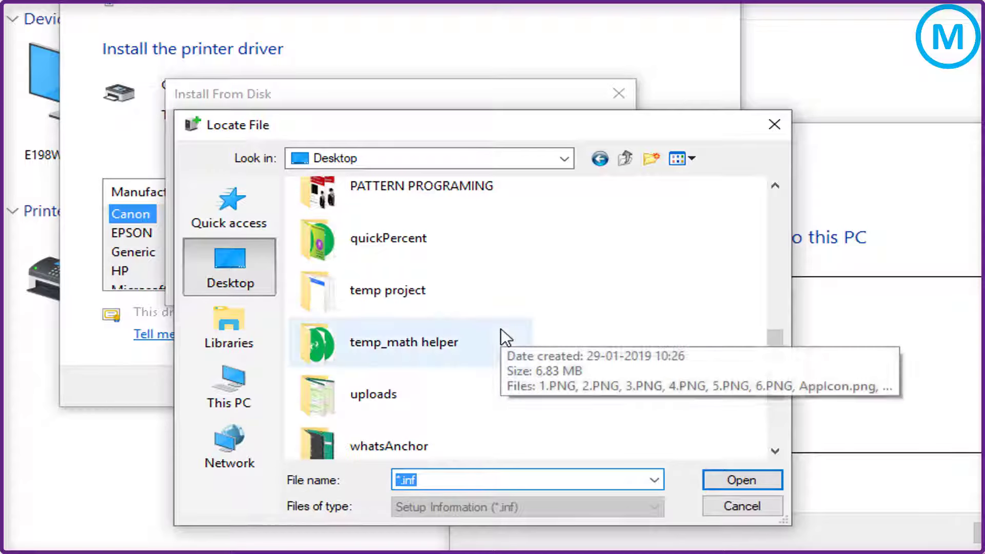
scroll(500, 328, "down", 3)
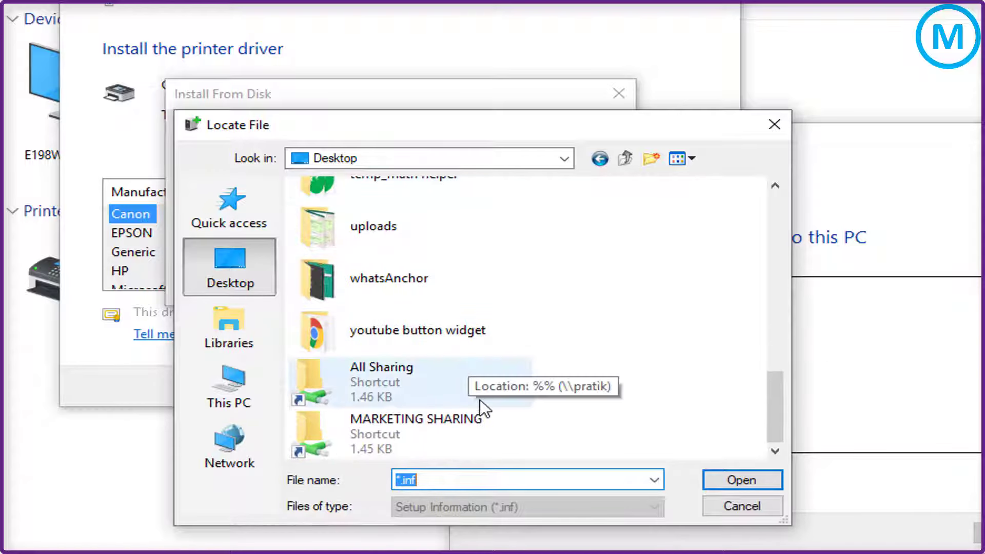
scroll(477, 399, "up", 3)
scroll(458, 377, "up", 1)
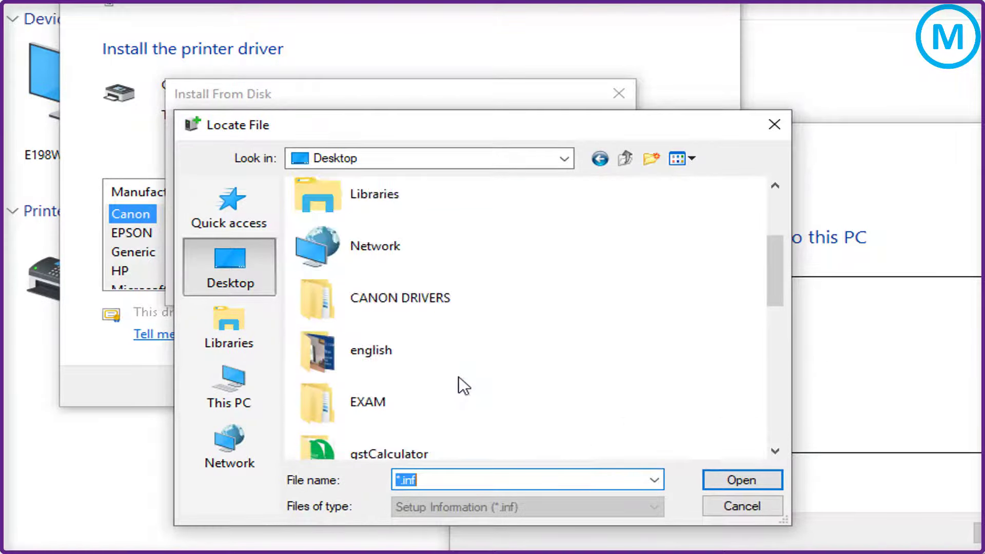
left_click(351, 300)
double_click(361, 300)
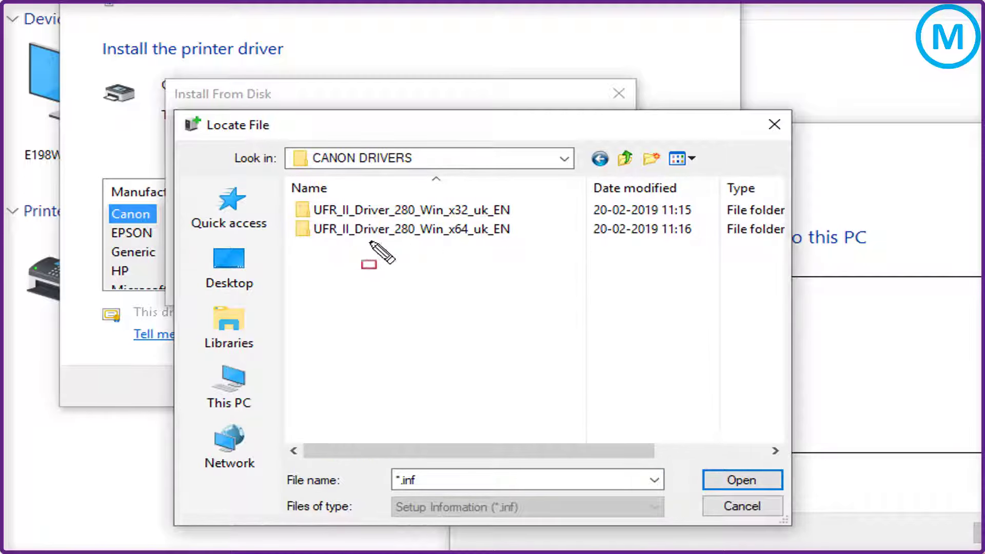
left_click_drag(282, 217, 571, 247)
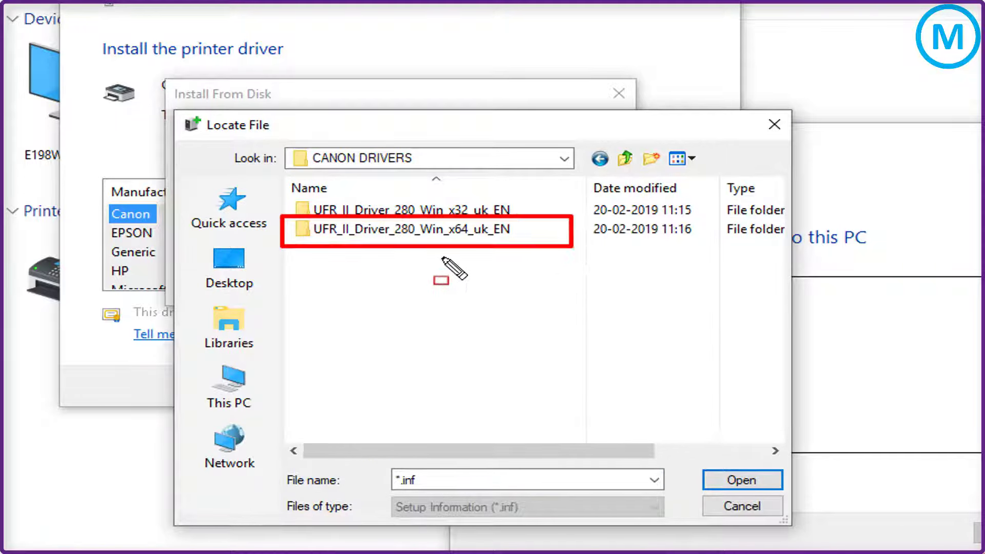
double_click(447, 230)
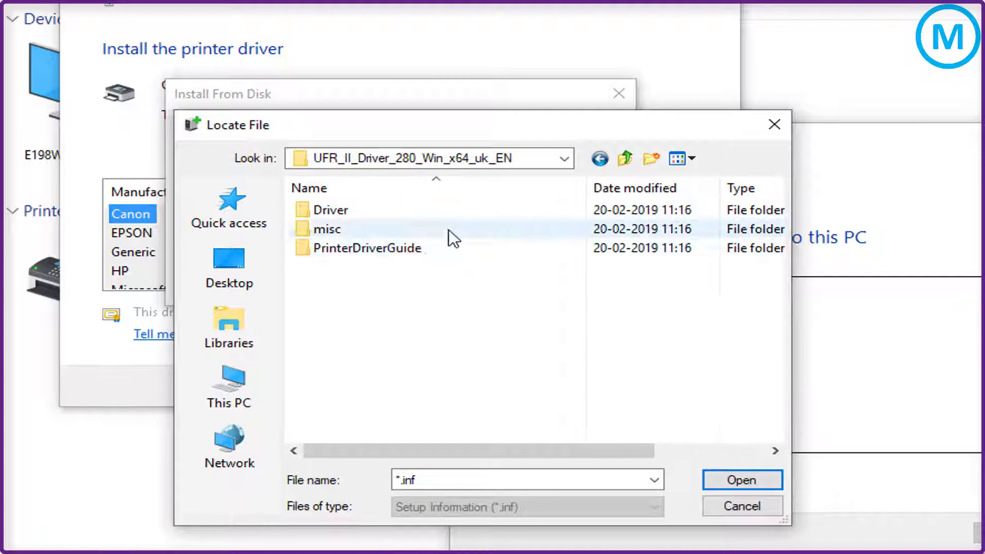
Step: Load CNLB0KA64.INF from the Driver folder as the installation source and select Canon iPR C6000 UFR II in the printer list
double_click(338, 211)
left_click(362, 208)
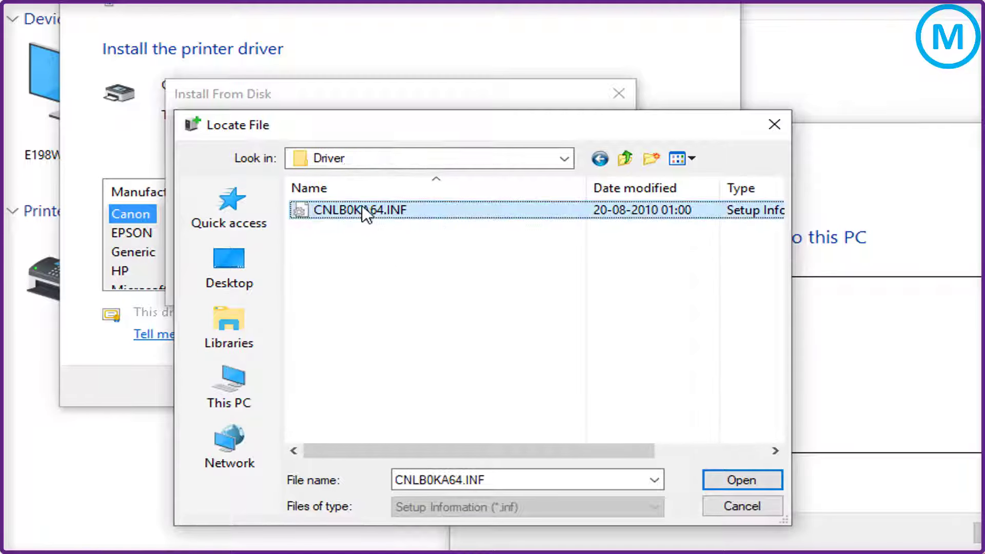
left_click(742, 480)
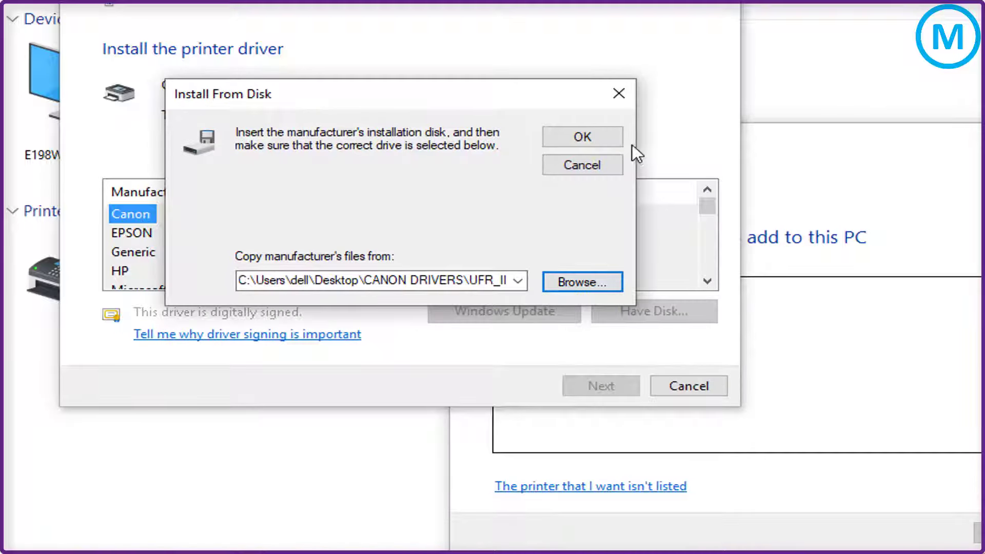
left_click(594, 140)
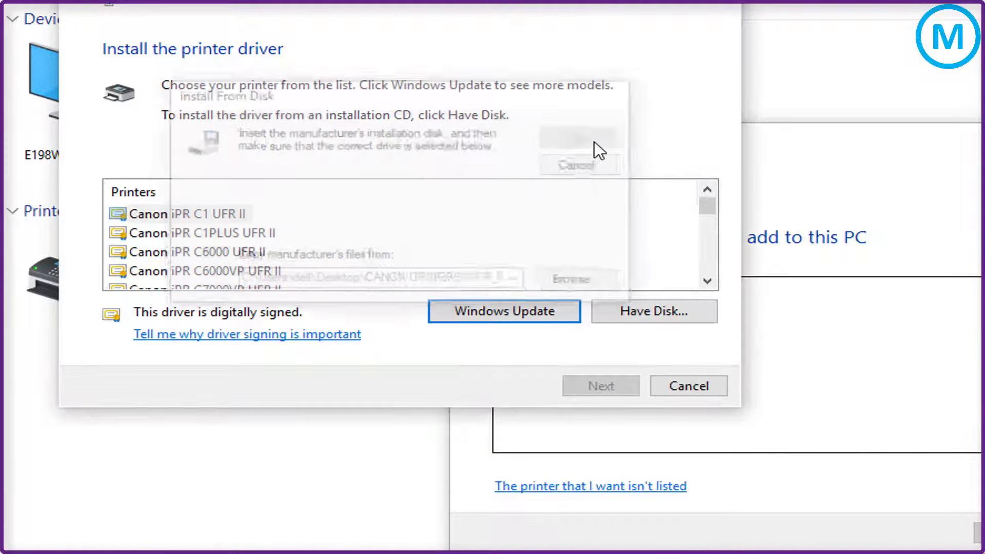
left_click(205, 237)
left_click(246, 256)
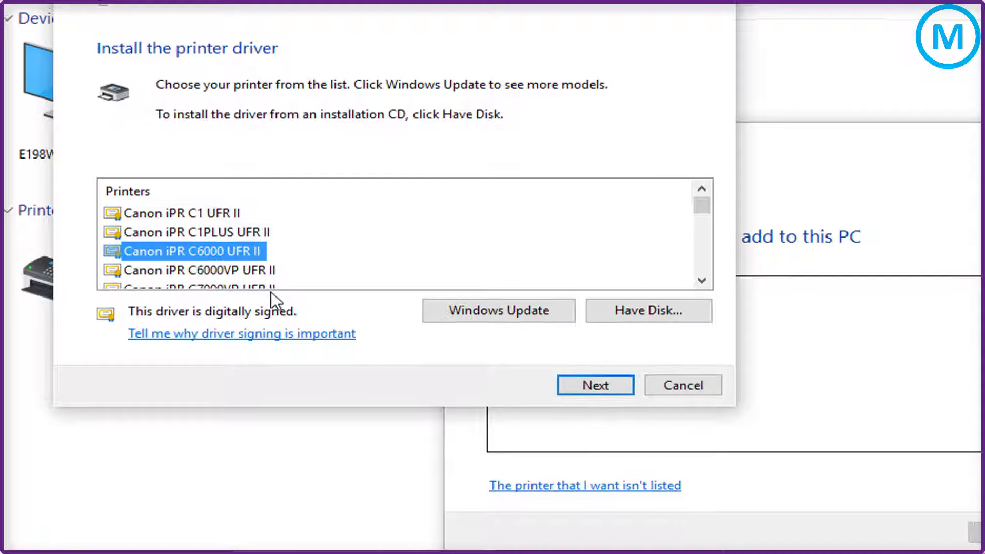
Step: Write in WordPad "now there are many models of printer is available in this driver ...so choose the model no of your printer...in my case it is"
key("alt+Tab")
key("Return")
key("Return")
type("now ")
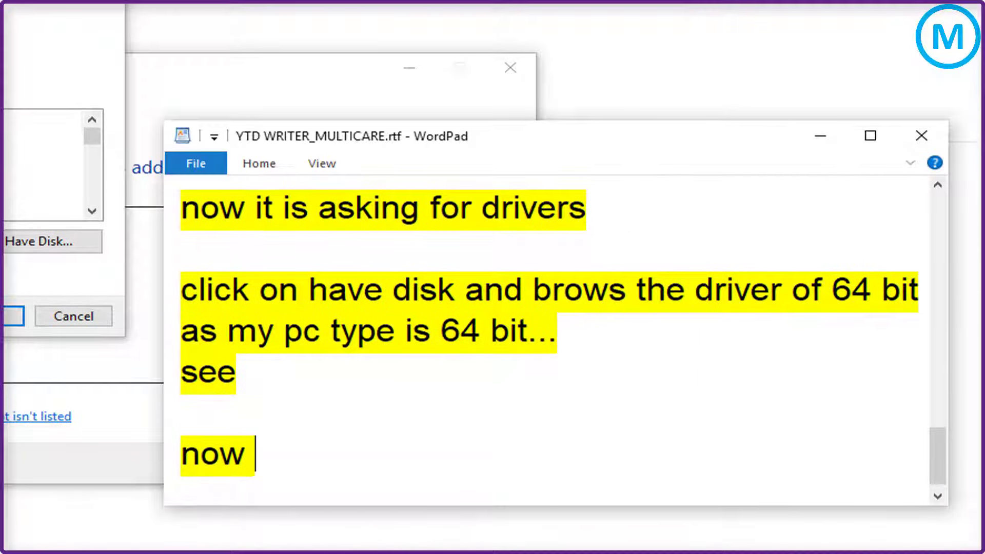
type("there are many models")
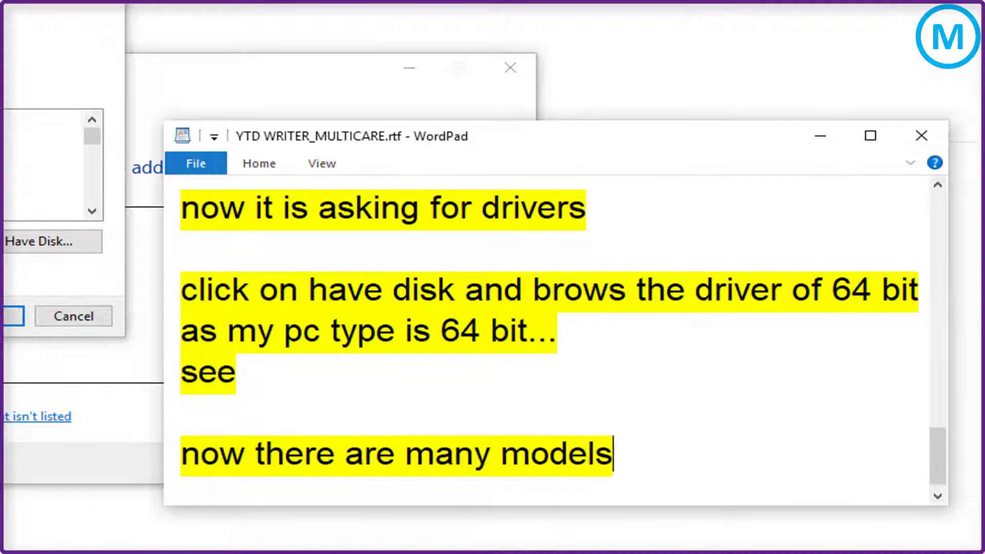
type(" of printer is available i")
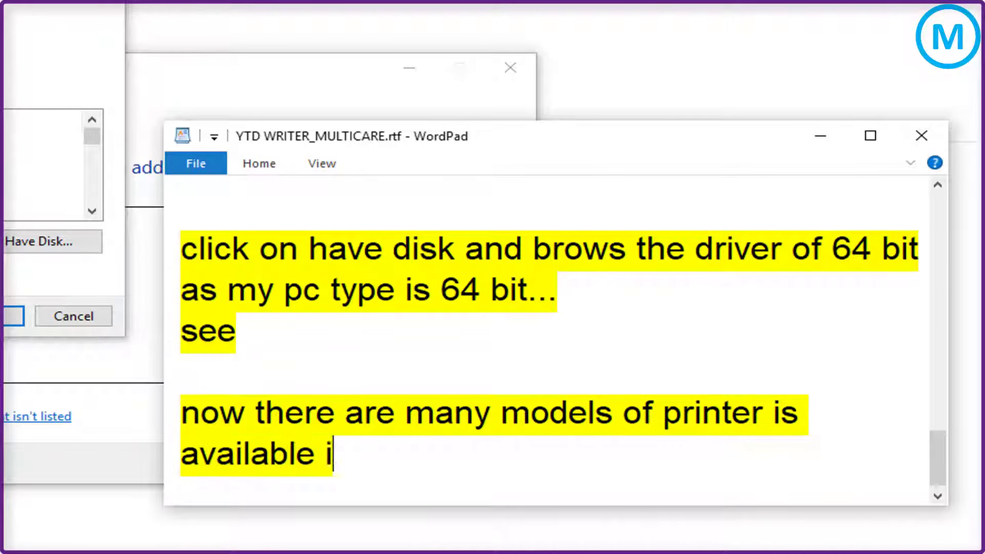
type("n this driver ...so choose the ")
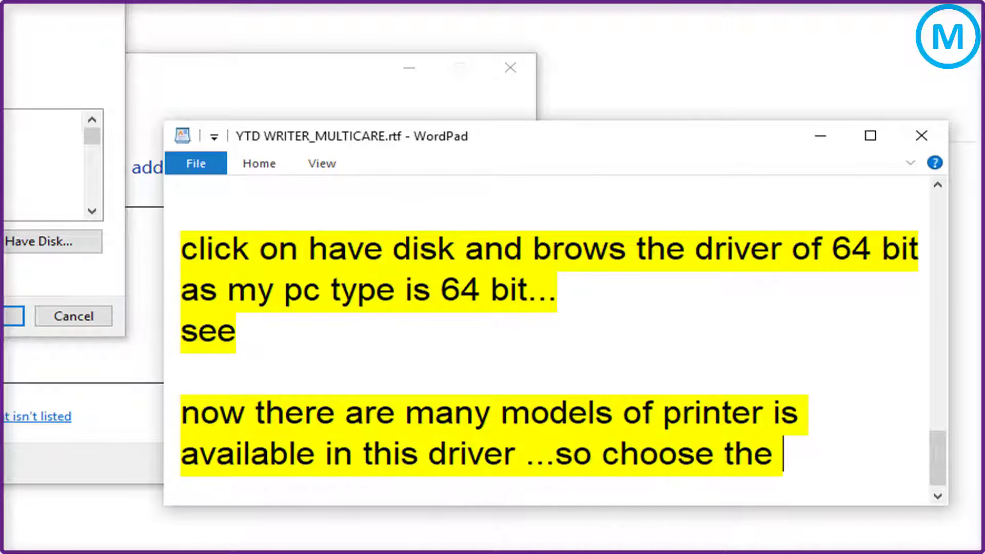
type("model no of your pr")
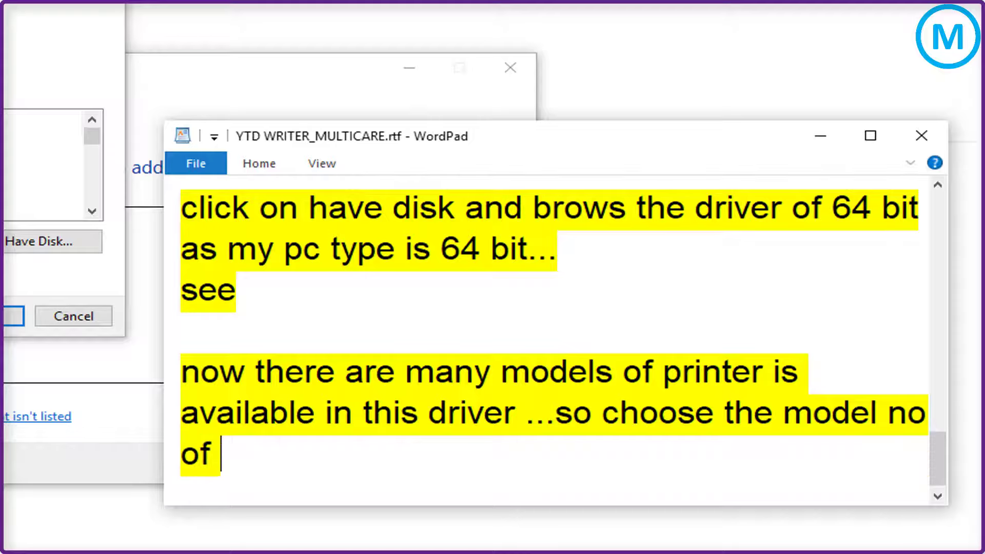
type("inter...in my case it ")
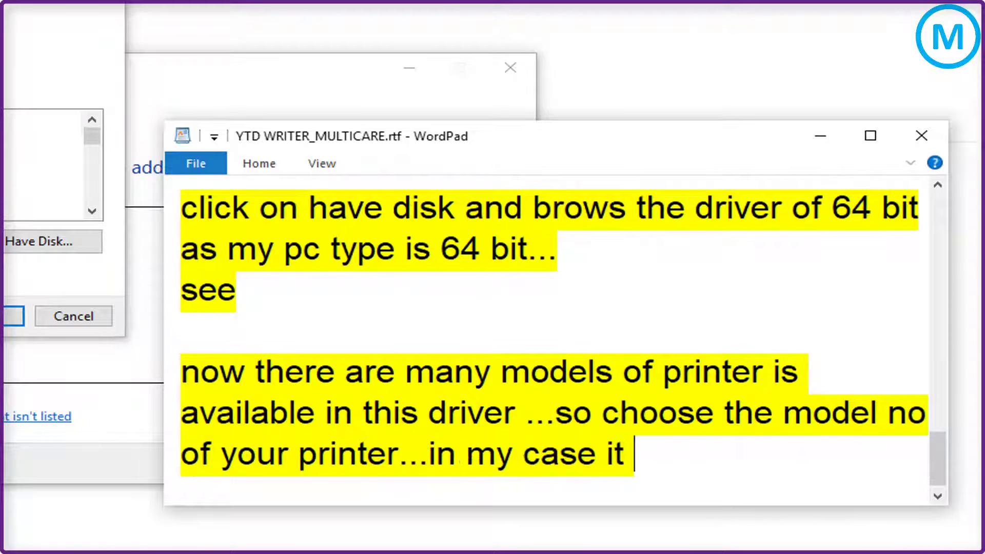
type("is")
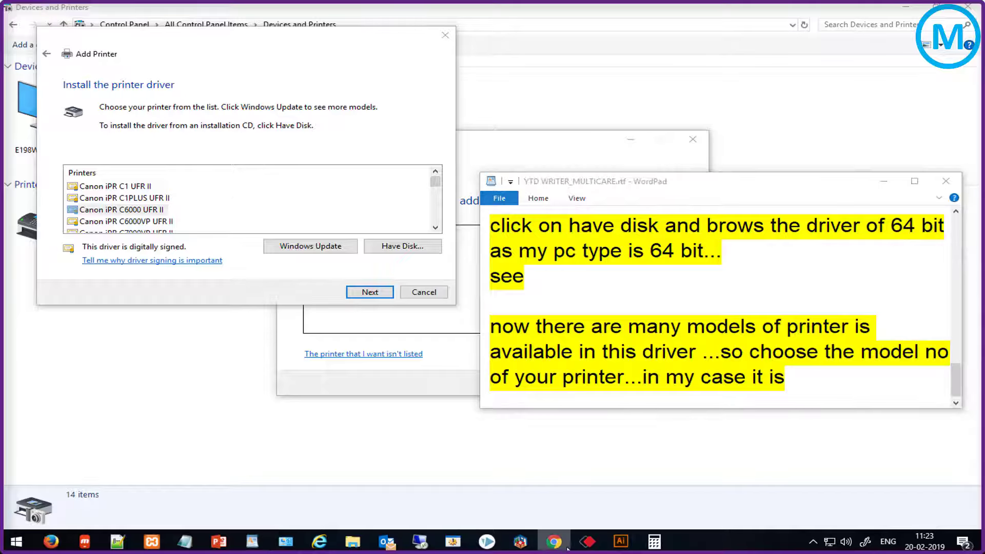
Step: Switch to the Remote UI page in Chrome, mark the printer's product name in red, clear the marks and highlight the name
left_click(553, 541)
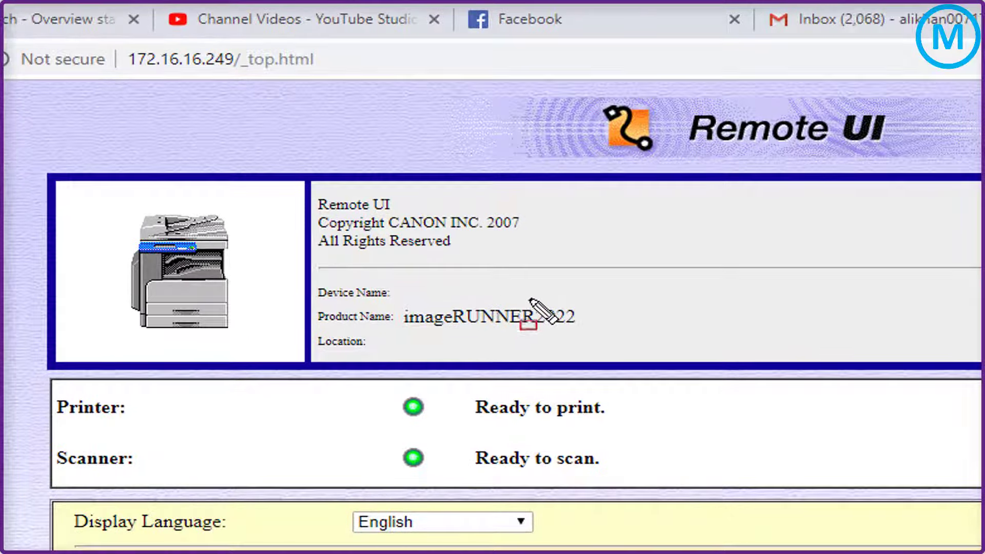
left_click_drag(528, 296, 605, 343)
mouse_move(388, 297)
left_mouse_down()
mouse_move(472, 348)
mouse_move(636, 347)
left_mouse_up()
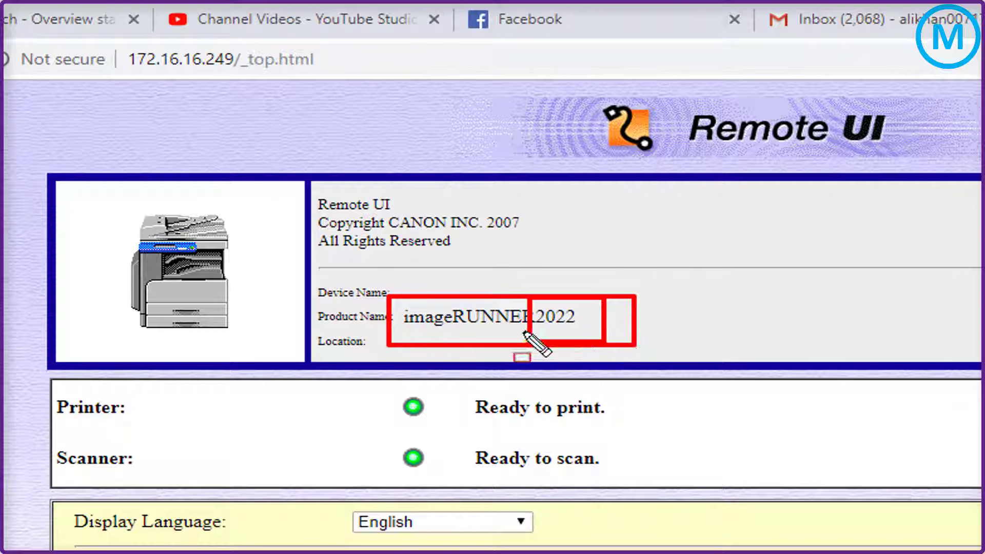
key("Escape")
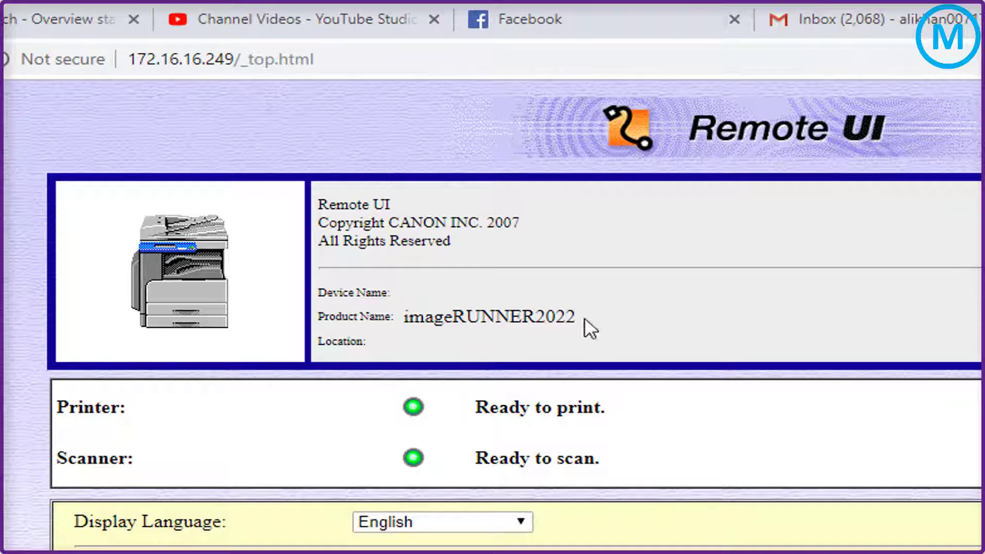
left_click_drag(584, 317, 405, 319)
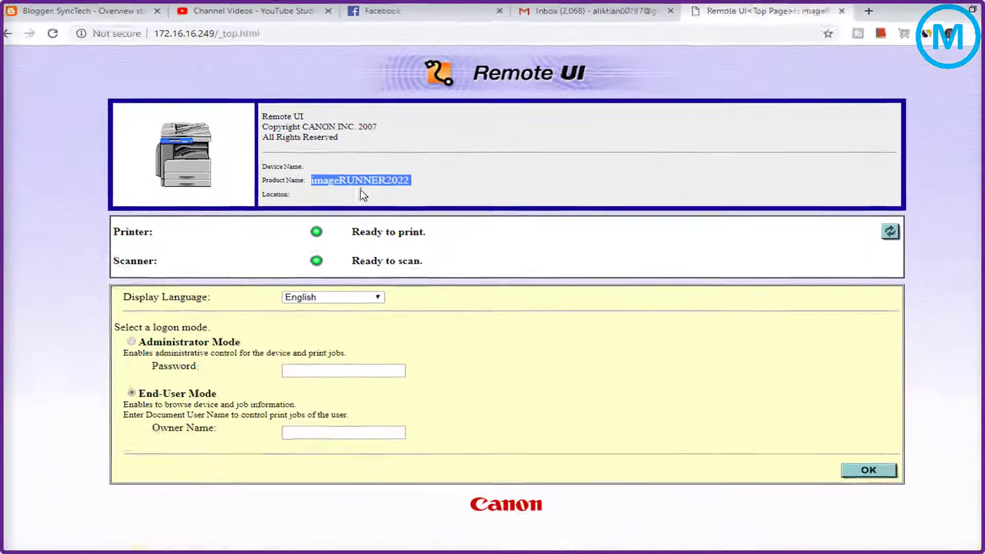
Step: Return to the WordPad note and add the lines "image runner 2022" and "let's choose...", separated by a blank line
mouse_move(561, 545)
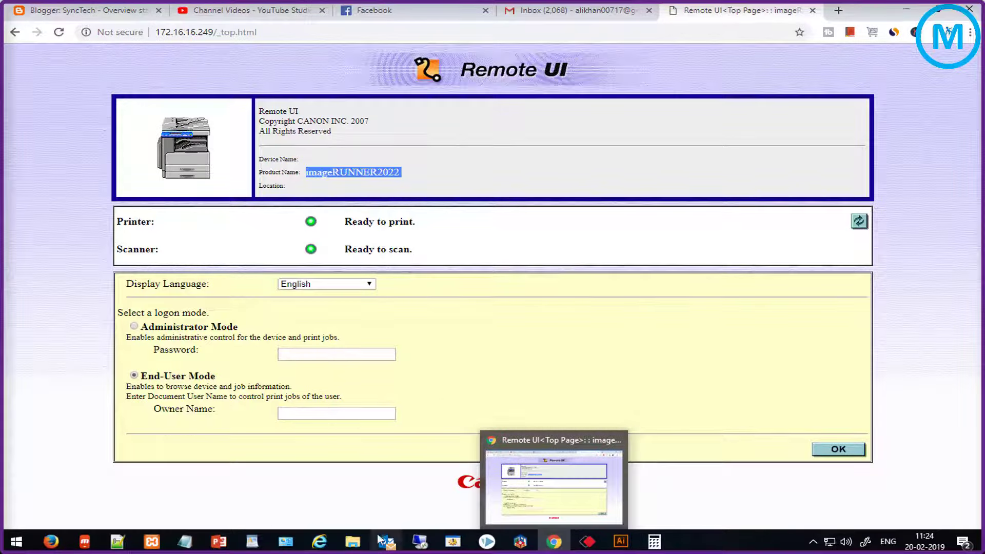
left_click(286, 541)
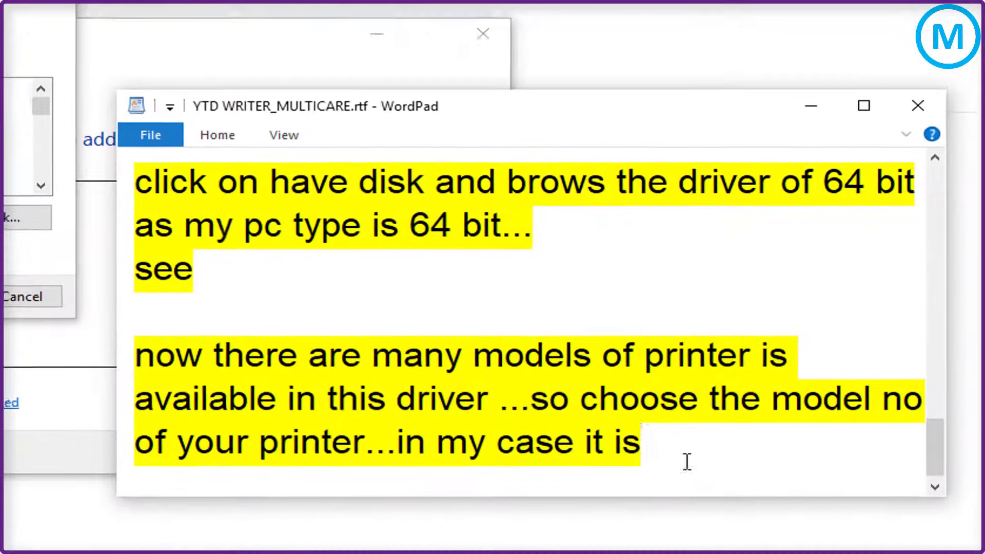
key("Return")
type("image runner 2022")
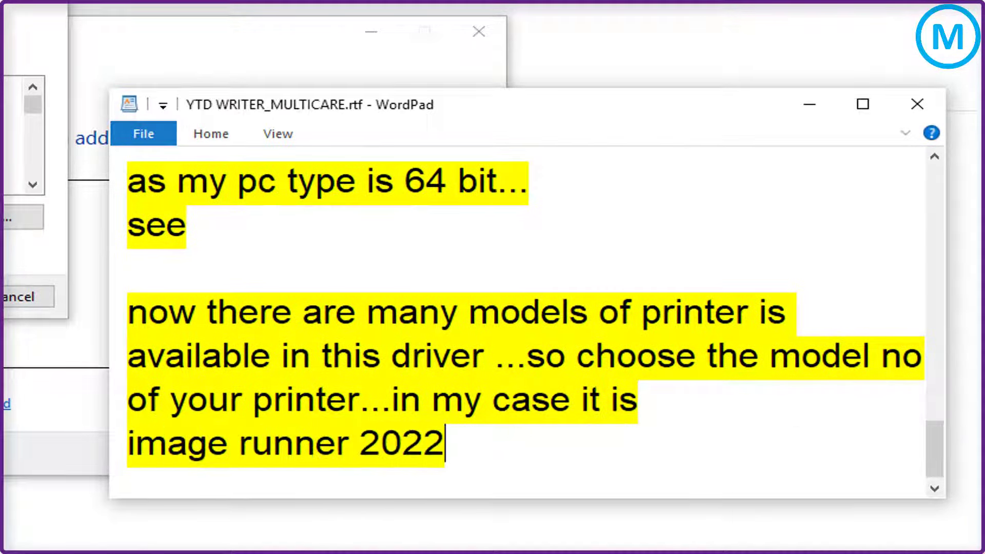
key("Return")
key("Return")
type("let's choose...s")
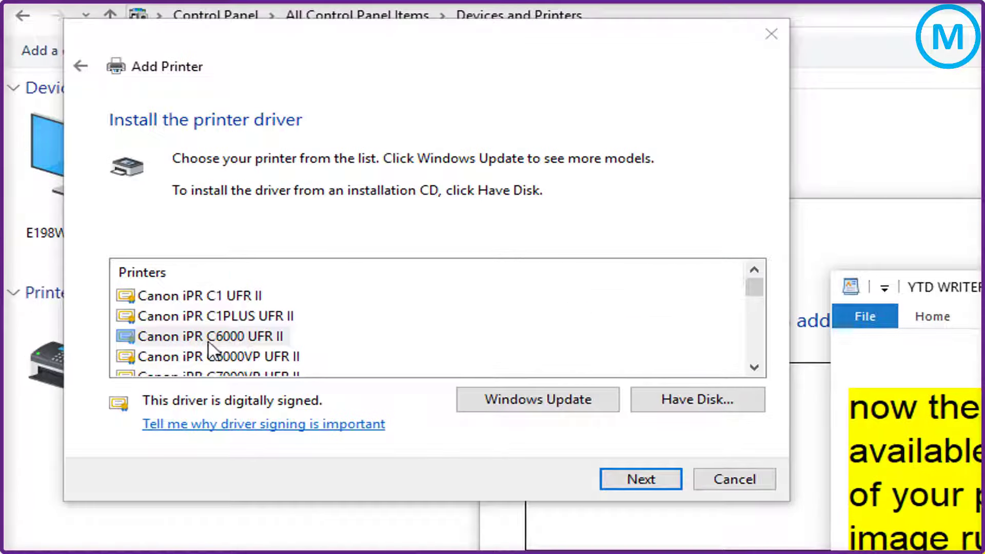
Step: Find the iR2022 model in the Add Printer wizard's printer list and select Canon iR2022/2025/2030 UFRII LT
left_click(210, 353)
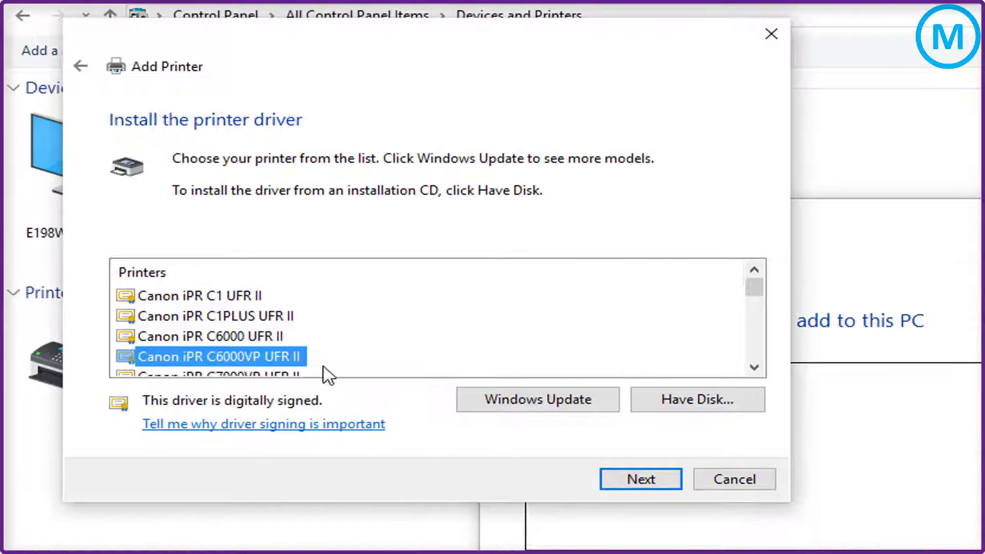
scroll(205, 353, "down", 3)
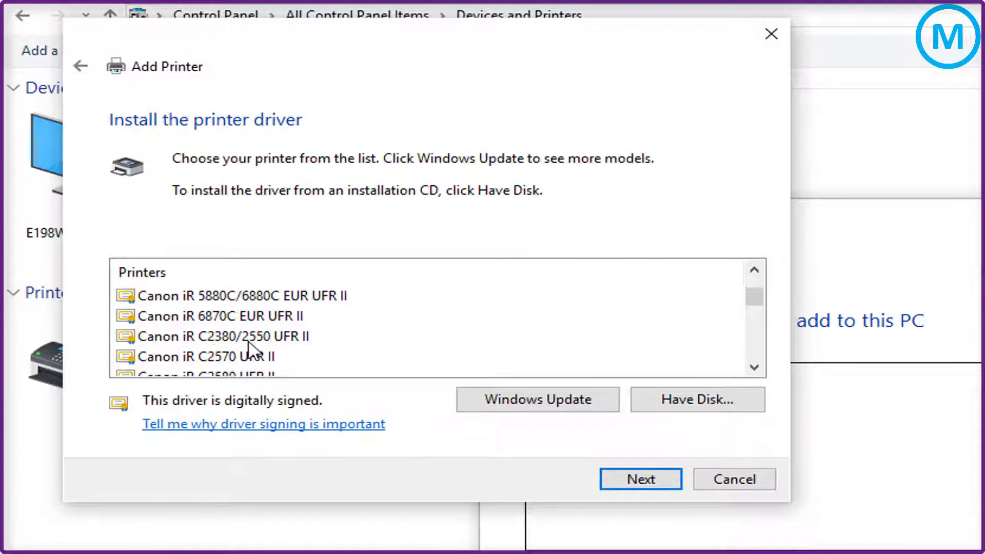
left_click(211, 337)
scroll(270, 328, "down", 5)
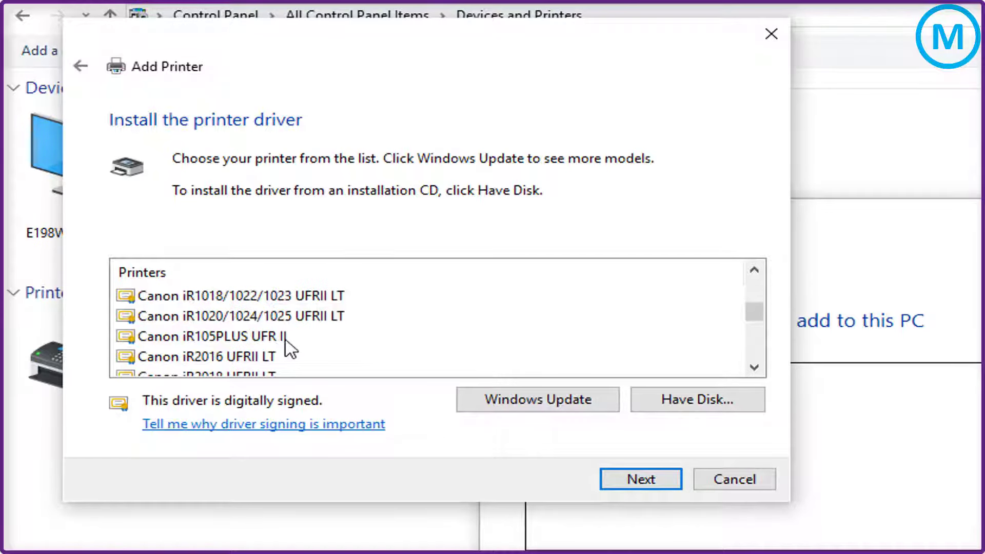
left_click(289, 296)
left_click(753, 367)
left_click(753, 367)
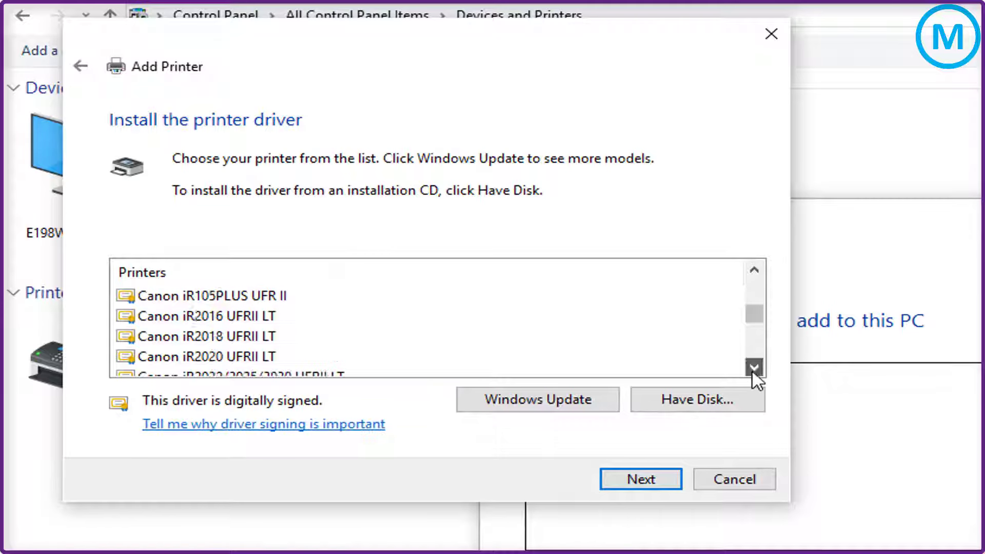
left_click(752, 367)
left_click(752, 368)
left_click(196, 337)
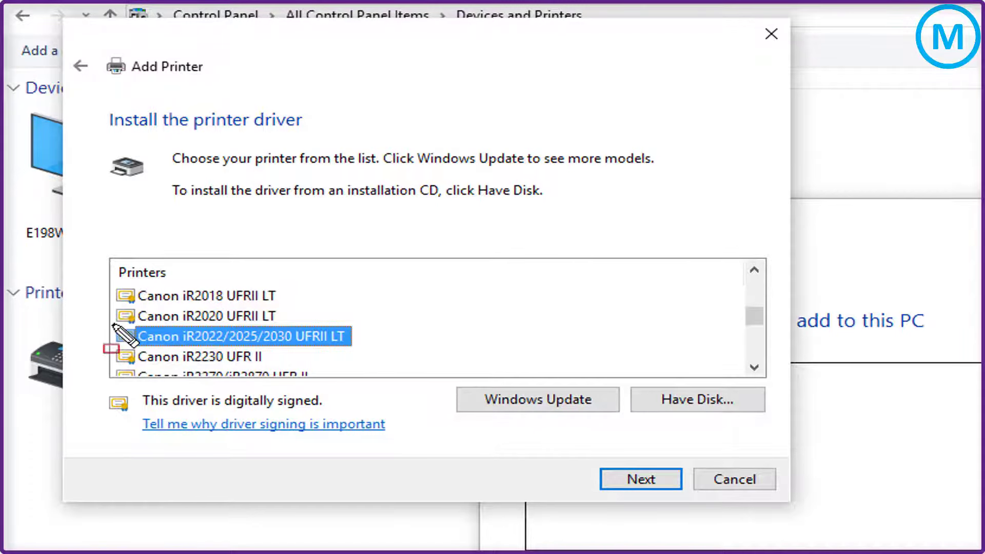
Step: Frame the selected Canon iR2022/2025/2030 UFRII LT entry in red, clear the mark and continue with that model
left_click_drag(113, 325, 394, 350)
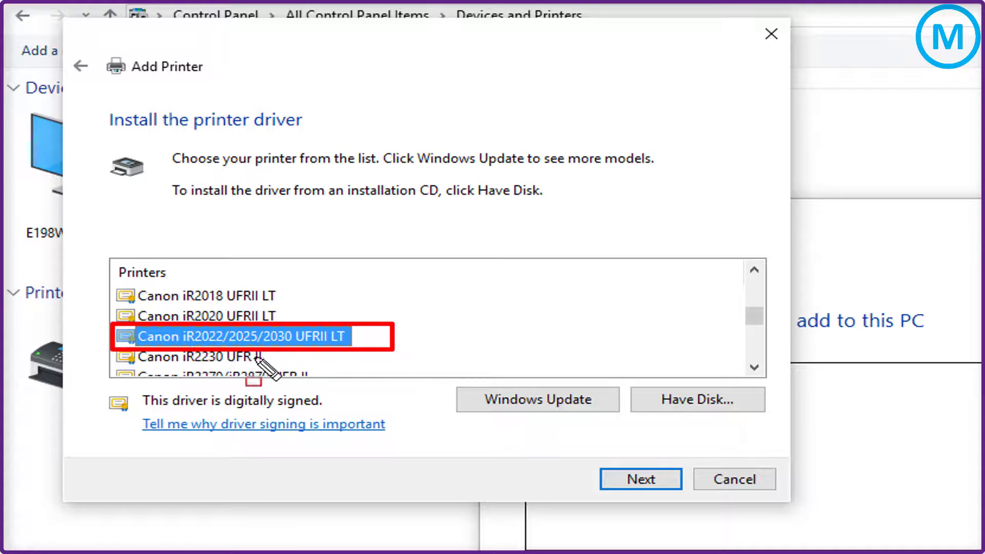
key("Escape")
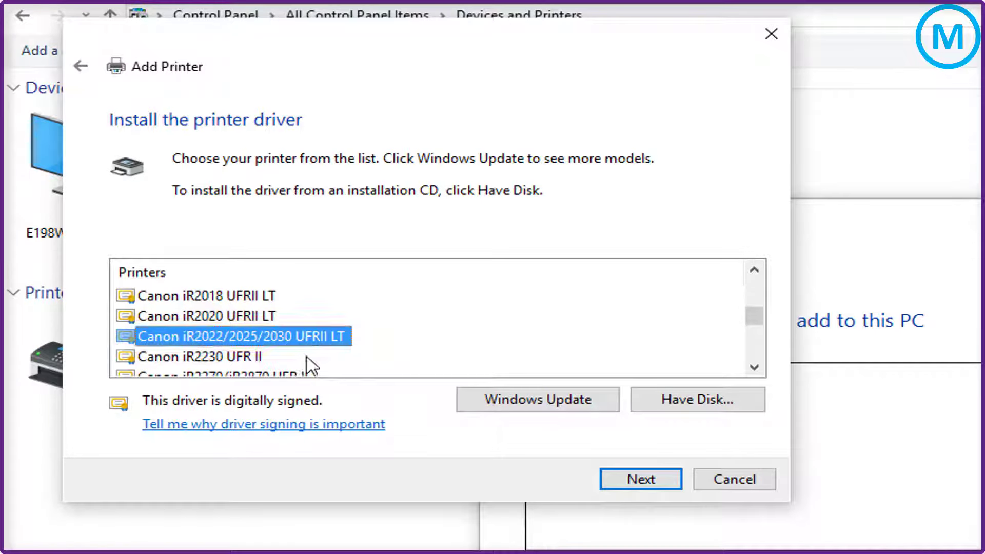
scroll(345, 356, "down", 3)
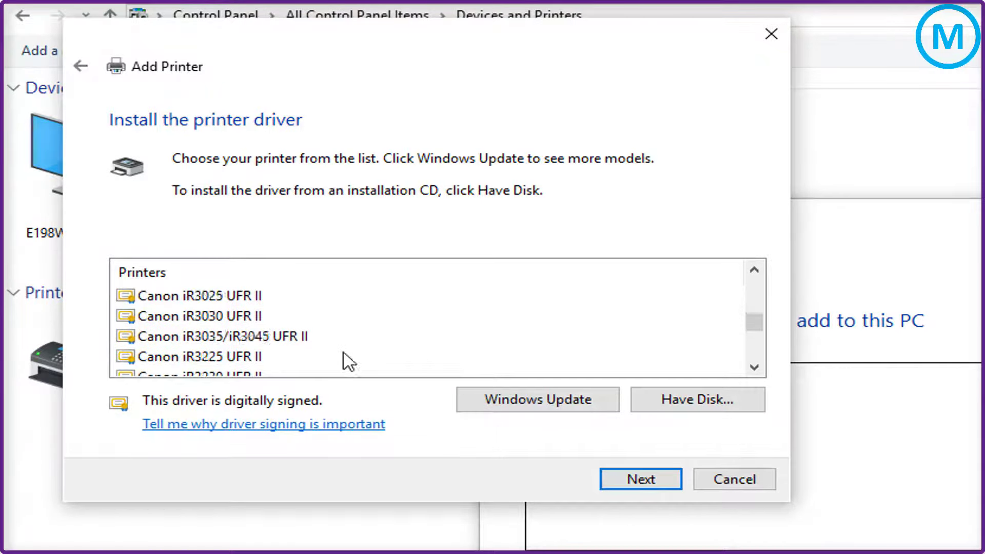
scroll(345, 359, "up", 3)
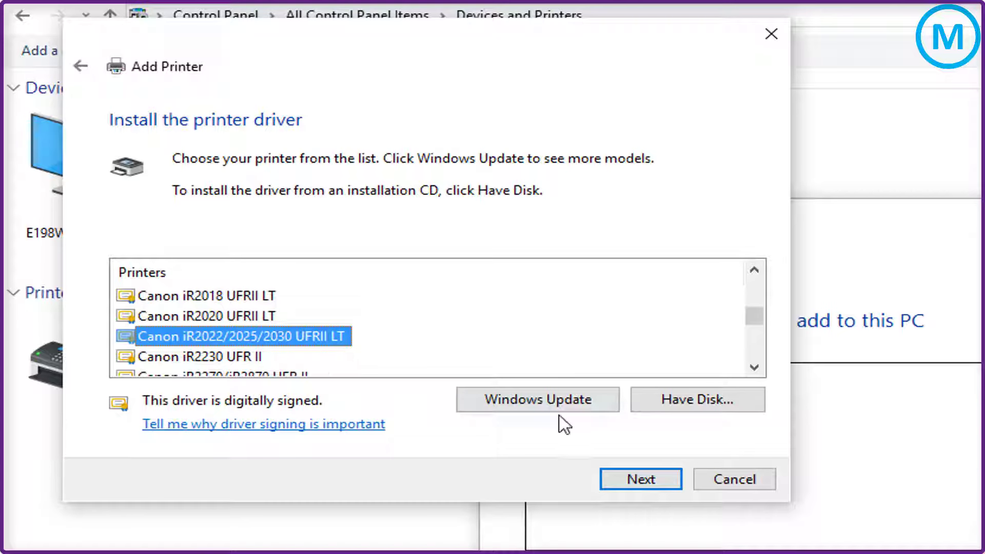
left_click(651, 477)
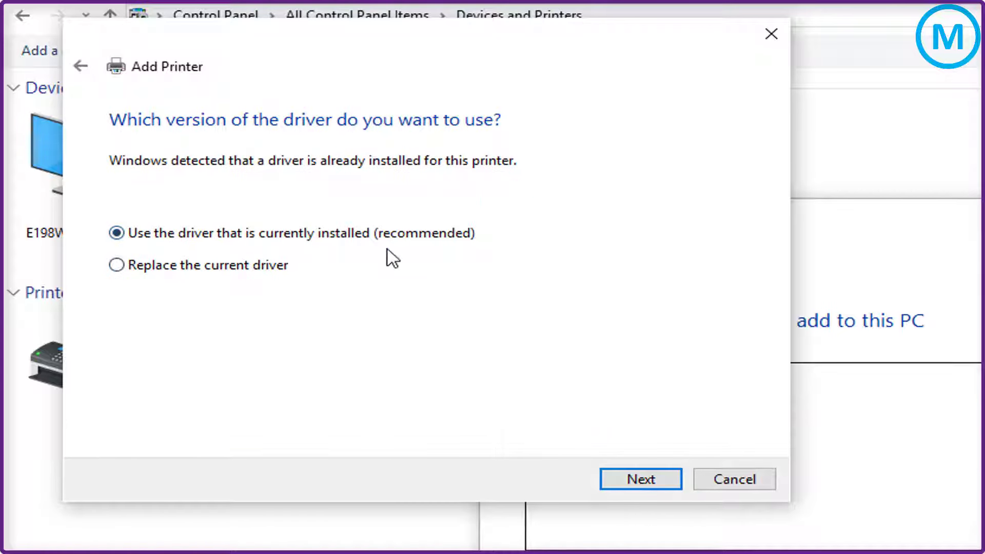
Step: Mark both driver version options, clear the marks and continue with the driver that is currently installed
mouse_move(88, 200)
left_mouse_down()
mouse_move(177, 259)
mouse_move(531, 254)
left_mouse_up()
mouse_move(85, 249)
left_mouse_down()
mouse_move(165, 279)
mouse_move(374, 284)
left_mouse_up()
key("Escape")
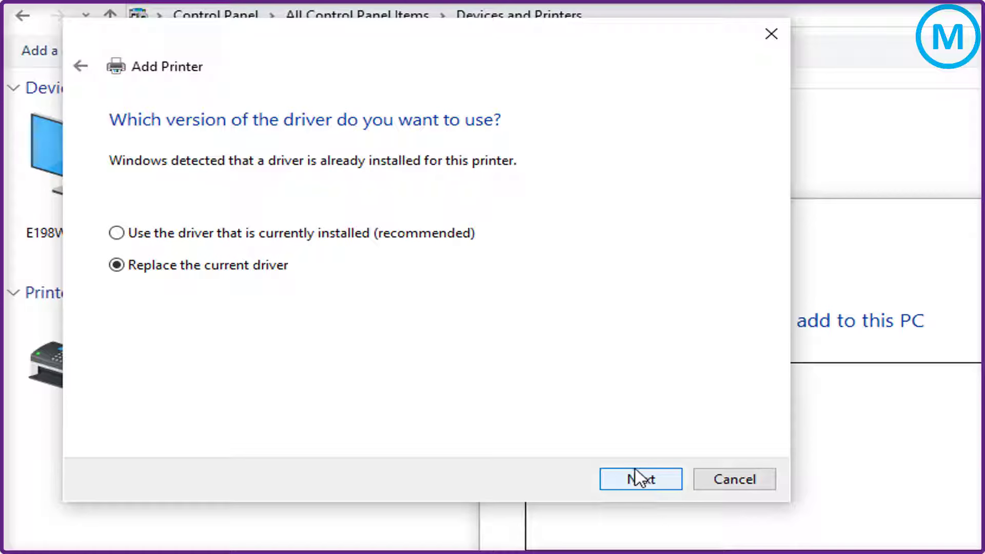
left_click(140, 233)
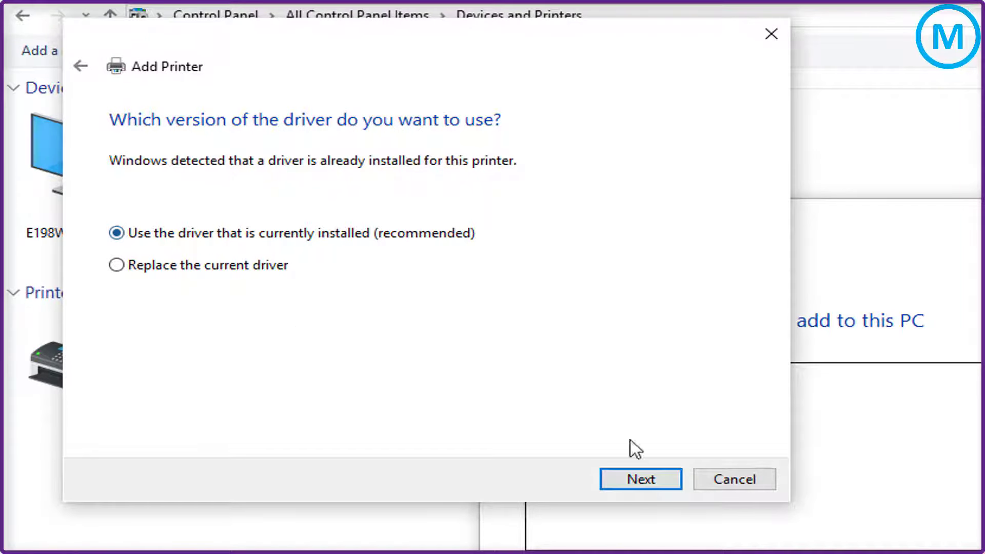
left_click(636, 480)
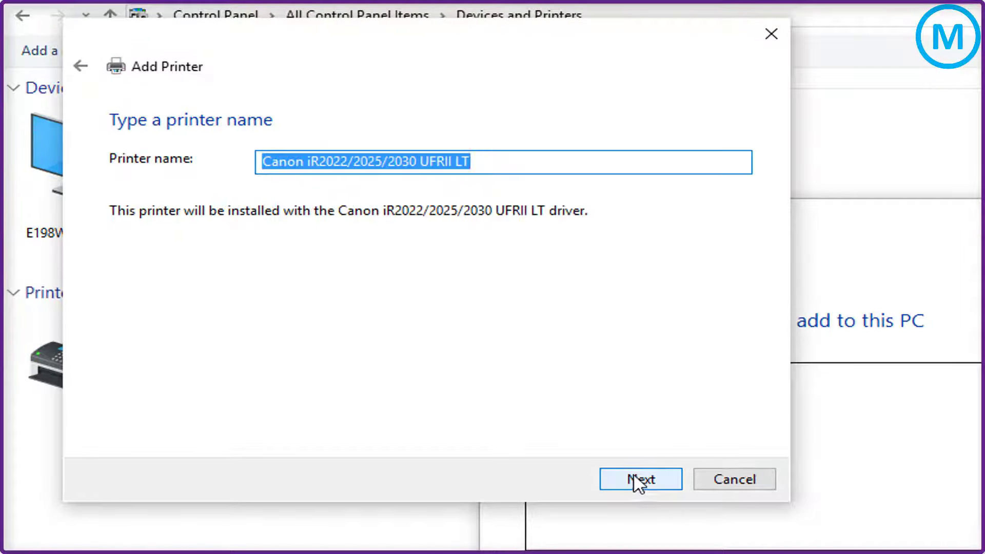
Step: Finish adding the printer under its suggested name, without sharing it or printing a test page
left_click(636, 479)
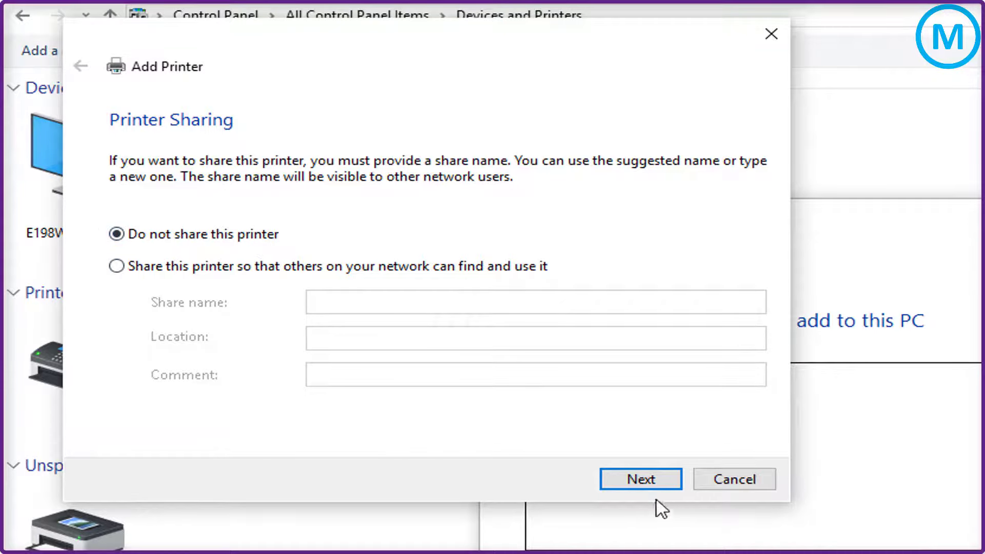
left_click(645, 481)
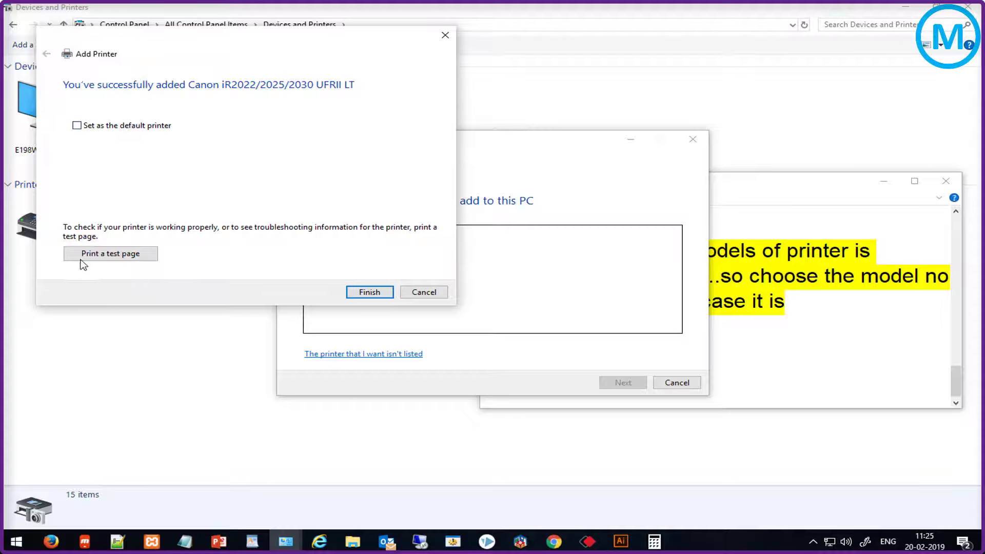
left_click(364, 292)
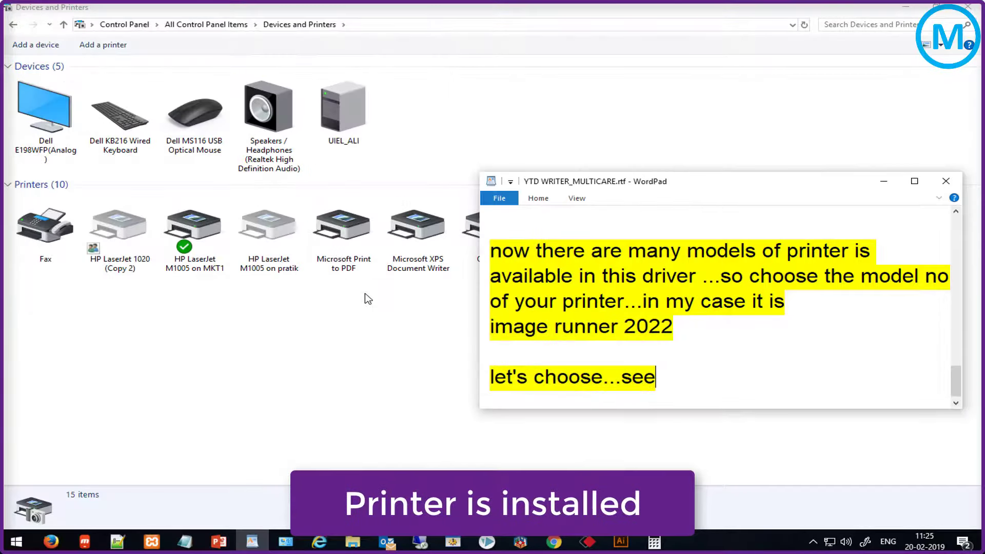
Step: Bring Devices and Printers to the front, select the Canon iR2022/2025/2030 UFRII LT printer, frame it in red and clear the mark
left_click(220, 386)
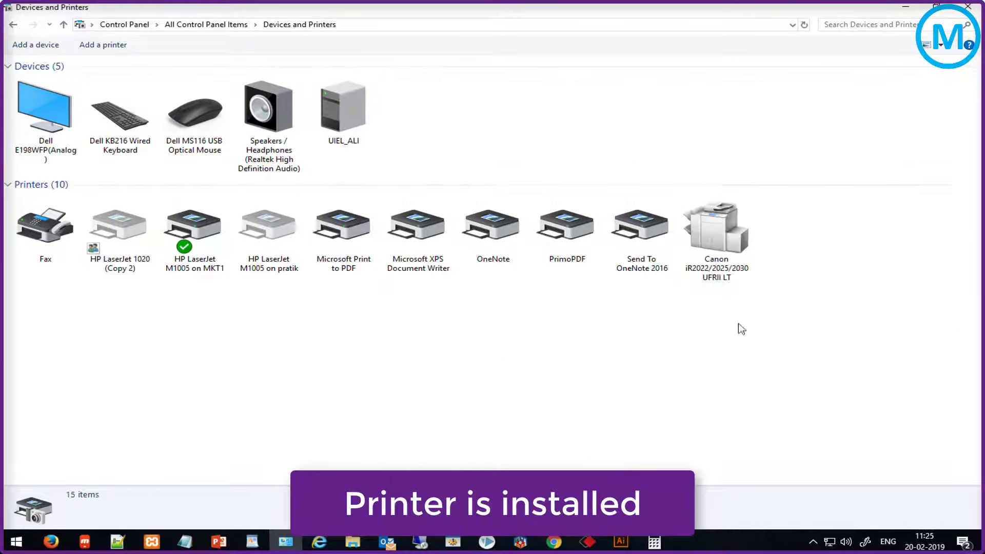
left_click(715, 241)
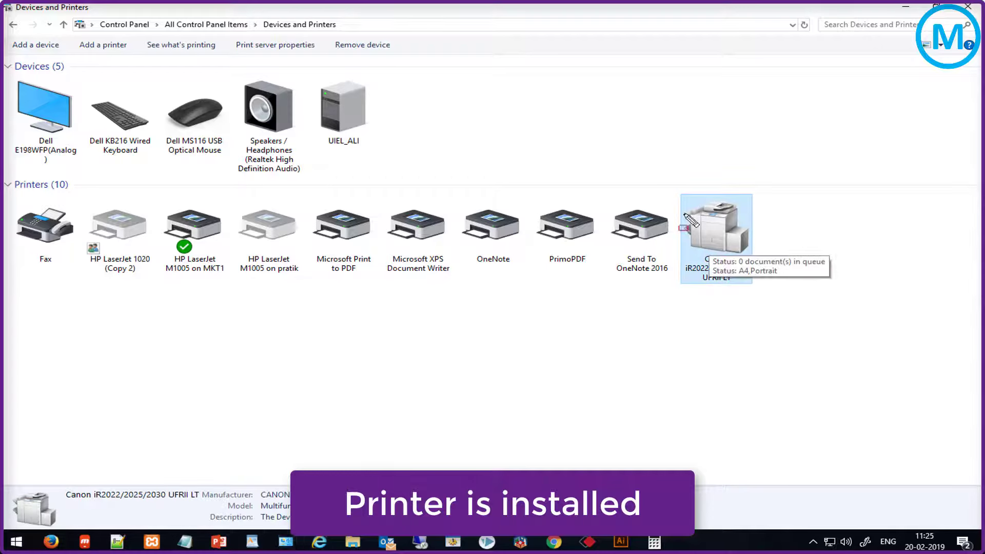
mouse_move(657, 184)
left_mouse_down()
mouse_move(787, 307)
mouse_move(803, 306)
left_mouse_up()
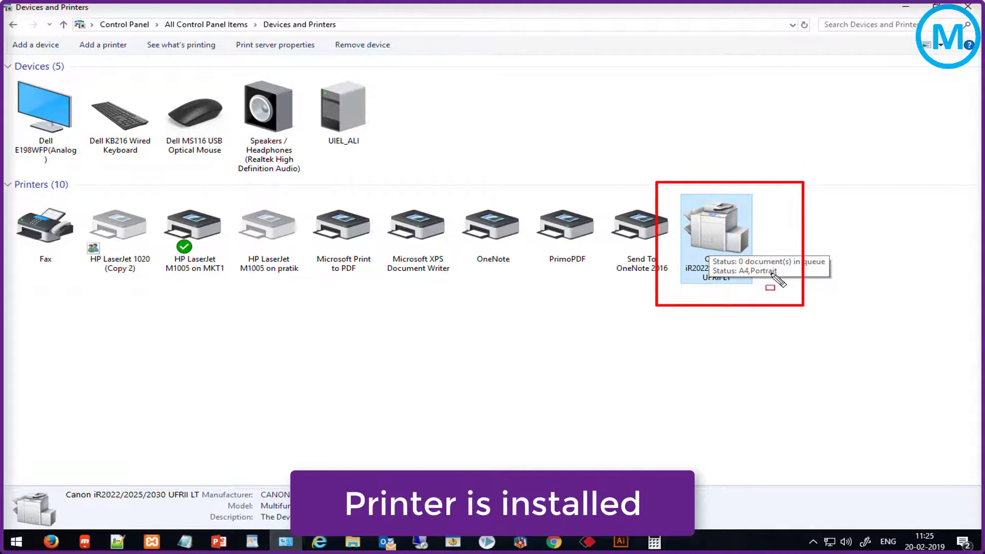
key("Escape")
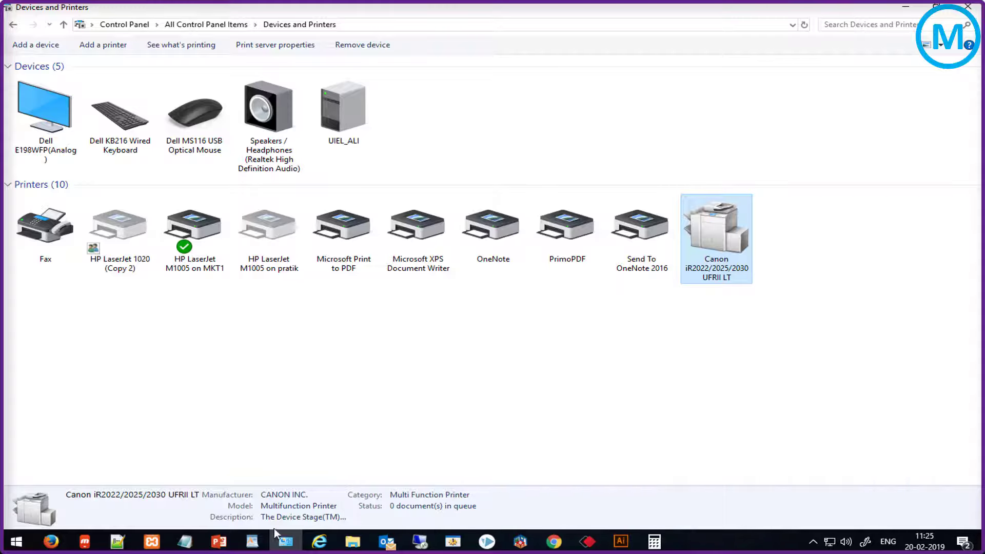
Step: Switch to the WordPad note, reposition its window and add "so you have successfully installed the tcp/ip printer" after a blank line
left_click(250, 542)
left_click_drag(701, 189, 363, 103)
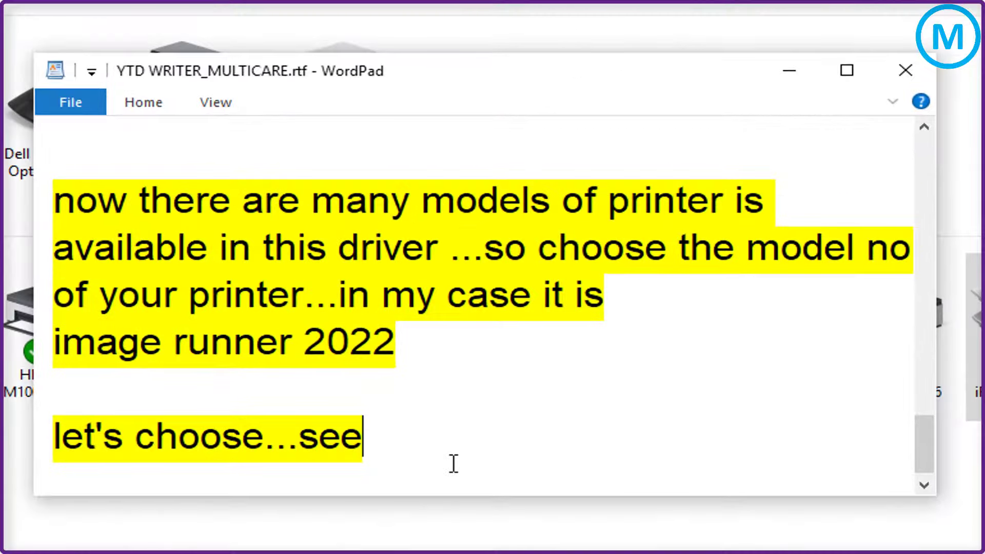
key("Return")
key("Return")
type("so you have")
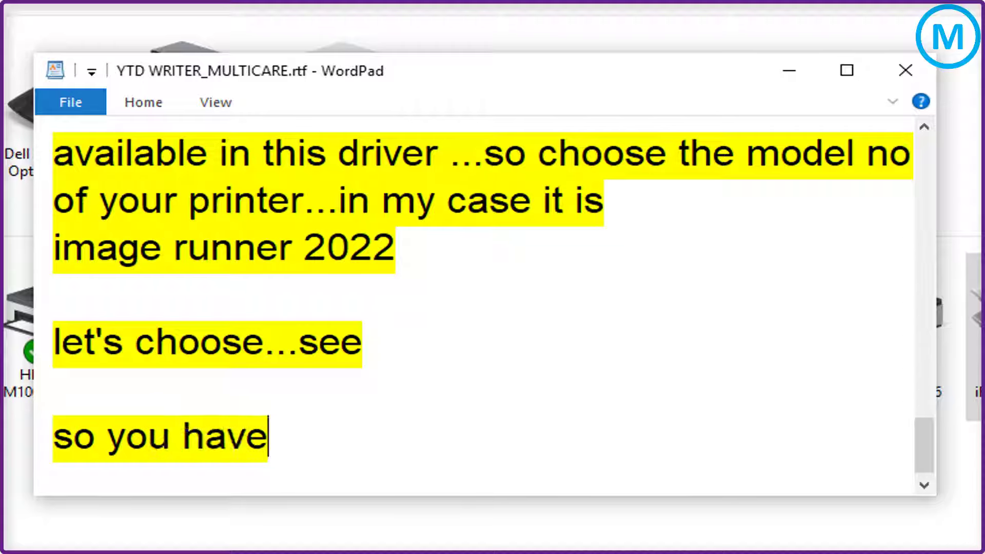
type(" successfully installed ")
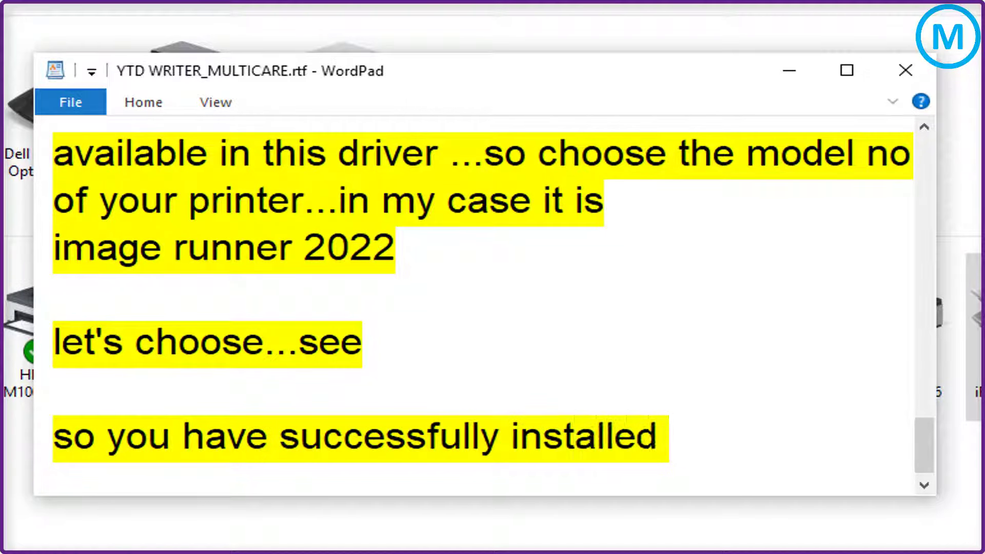
type("the tcp/ip printer")
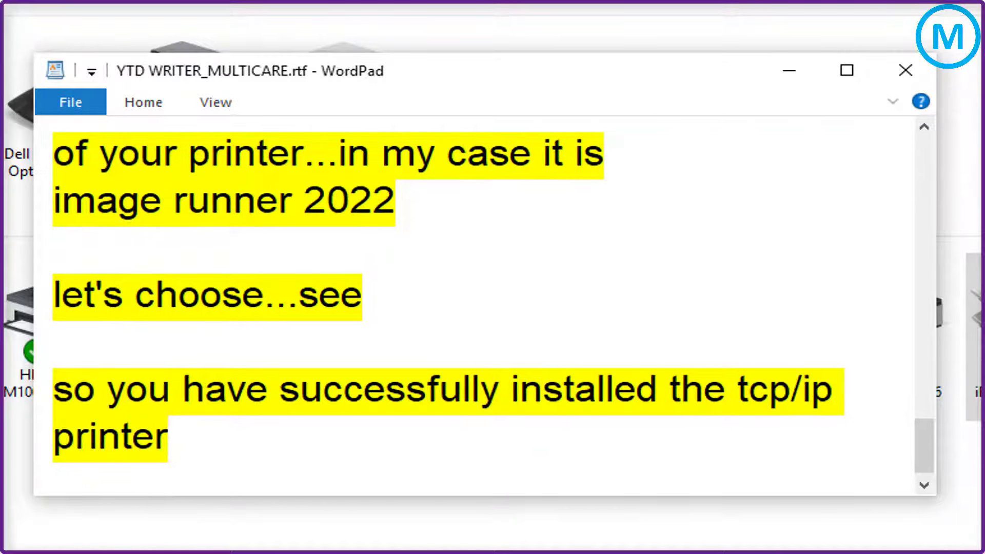
Step: Add the line "now you can print any thing on this printer" to the note after a blank line
key("Return")
key("Return")
type("now you can print")
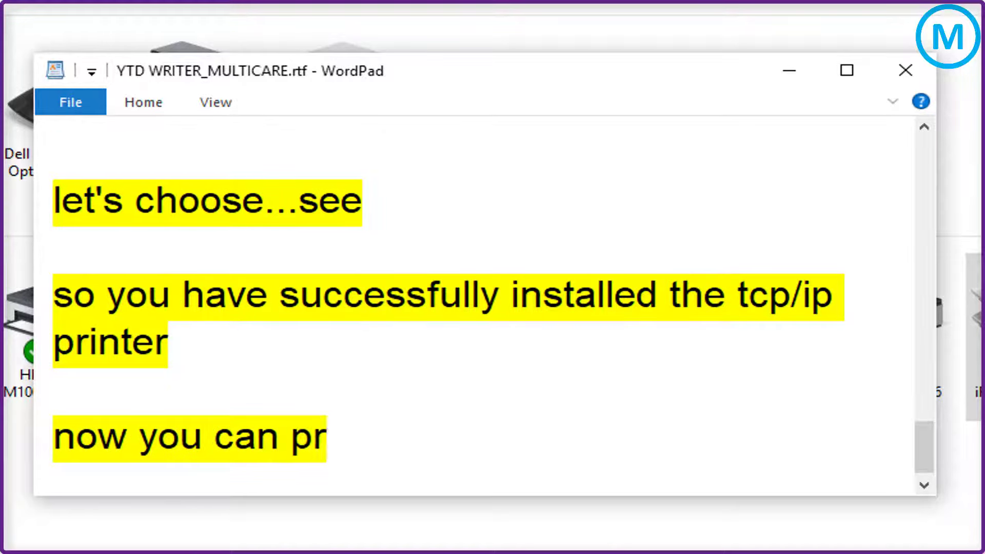
type(" any thing on this printer")
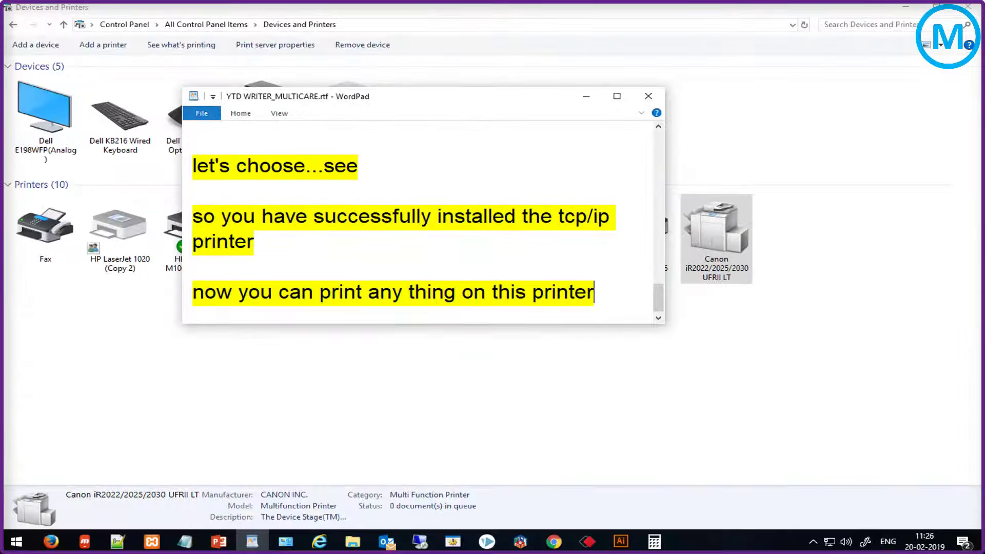